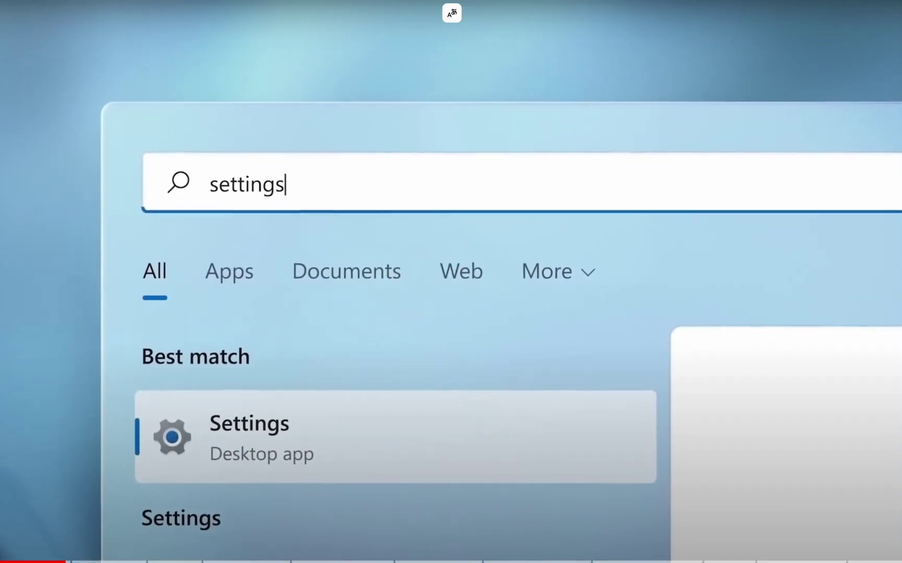
{"action": "key", "text": "Return"}
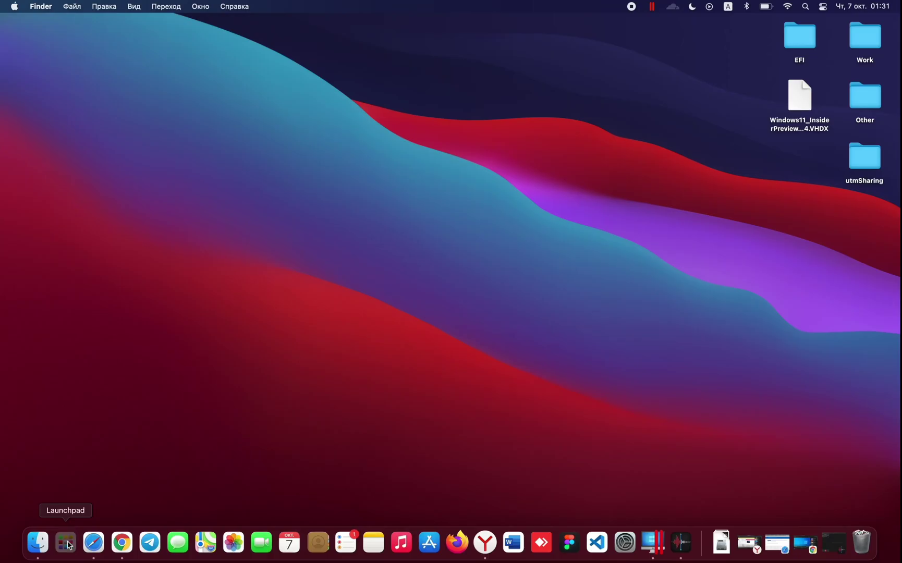
- Try to start Boot Camp Assistant from Launchpad's Other folder and dismiss the alert
{"action": "left_click", "coordinate": [67, 543]}
{"action": "left_click", "coordinate": [491, 251]}
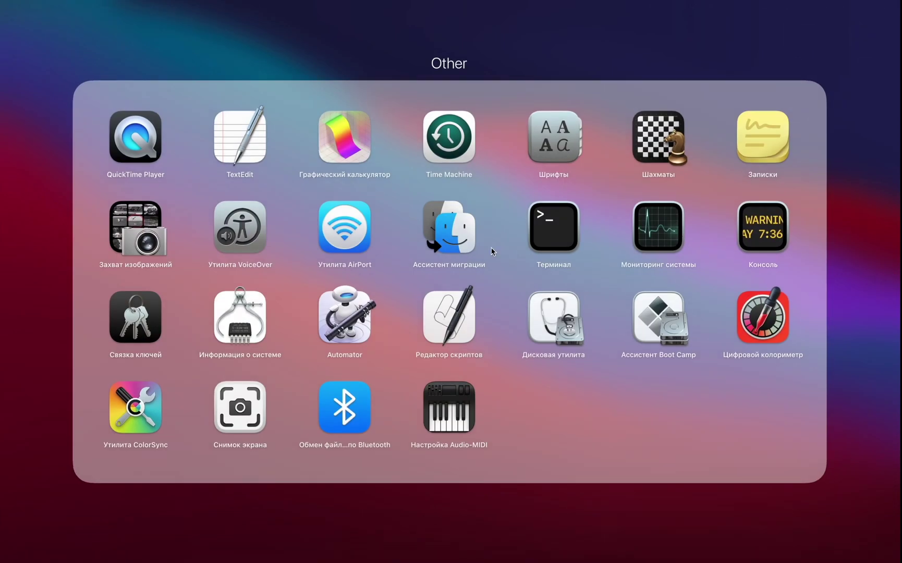
{"action": "left_click", "coordinate": [667, 334]}
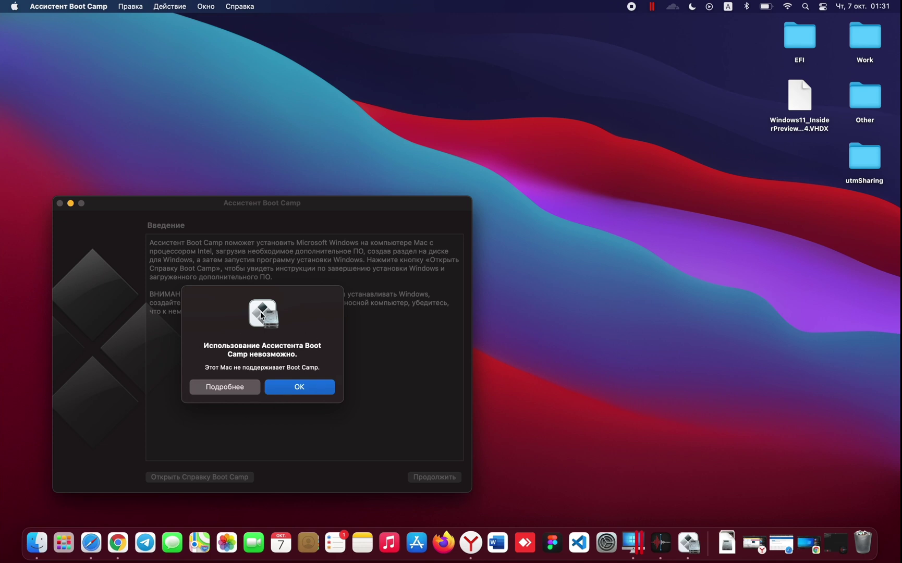
{"action": "left_click", "coordinate": [303, 387]}
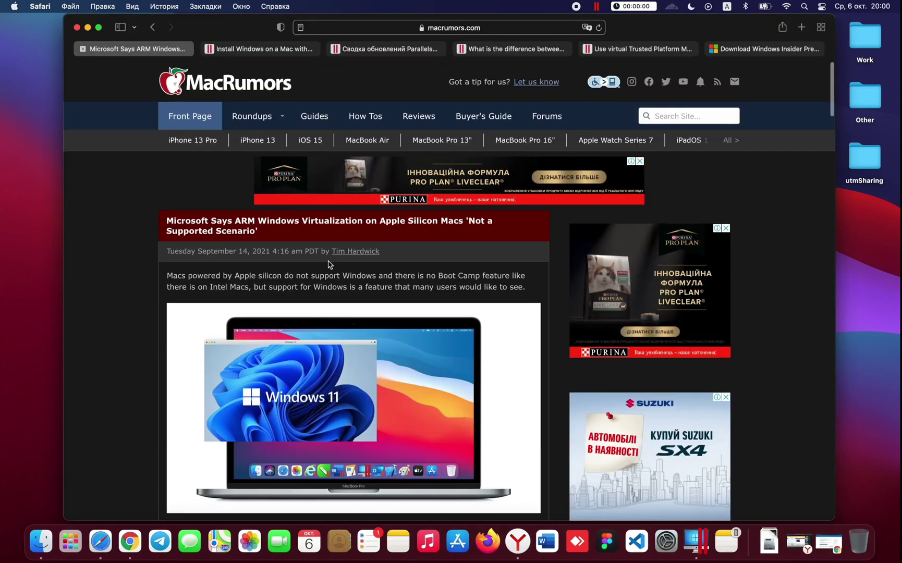
- Read the MacRumors article about Microsoft's position on ARM Windows virtualization on Apple Silicon Macs
{"action": "scroll", "coordinate": [330, 263], "scroll_direction": "down", "scroll_amount": 5}
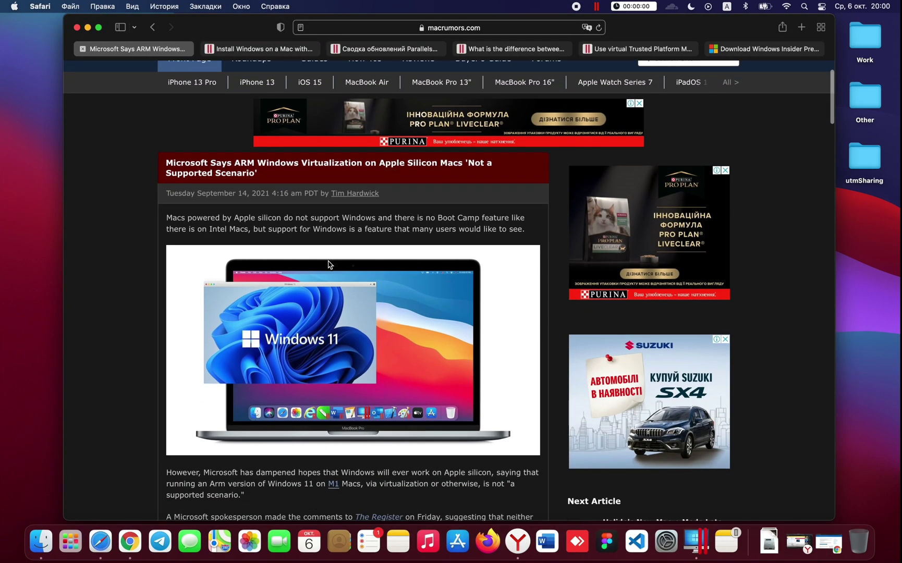
{"action": "scroll", "coordinate": [328, 263], "scroll_direction": "down", "scroll_amount": 5}
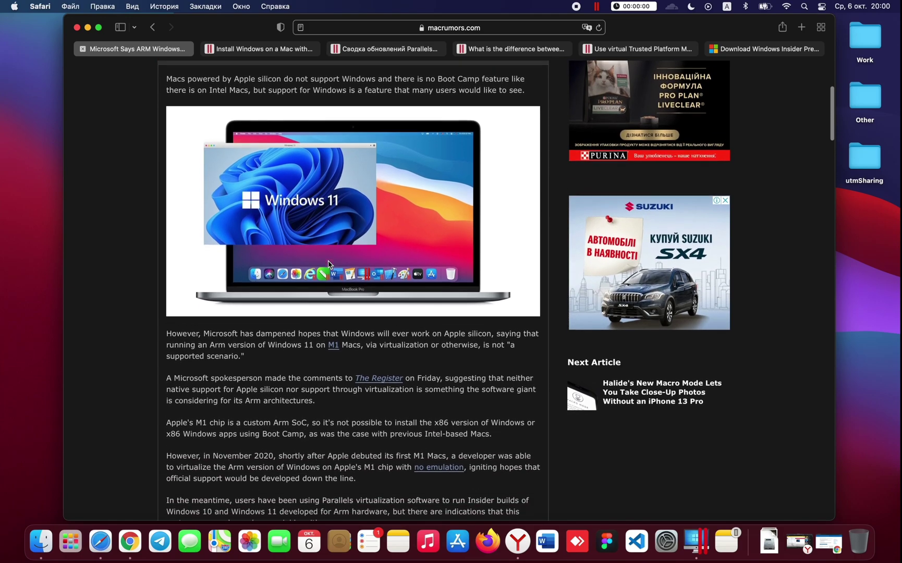
{"action": "scroll", "coordinate": [329, 265], "scroll_direction": "down", "scroll_amount": 5}
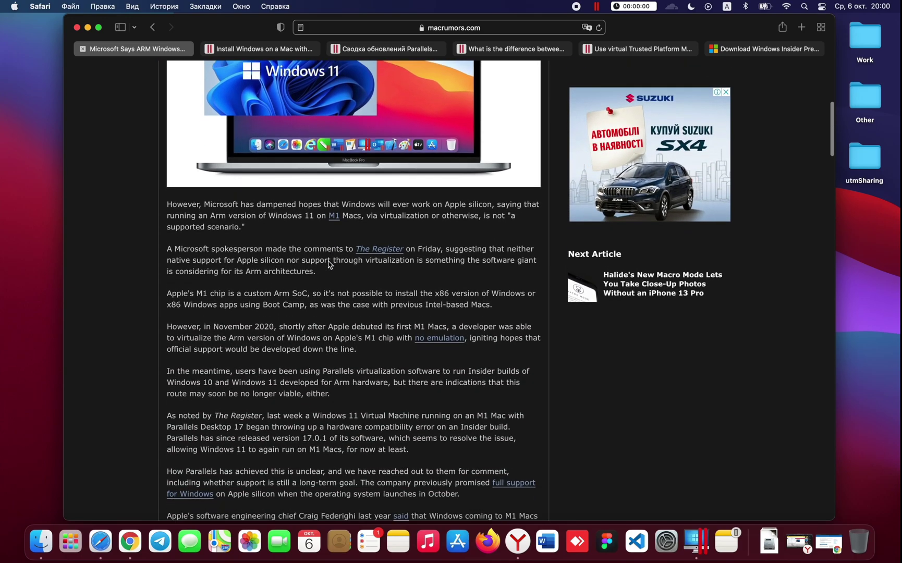
{"action": "scroll", "coordinate": [329, 265], "scroll_direction": "down", "scroll_amount": 5}
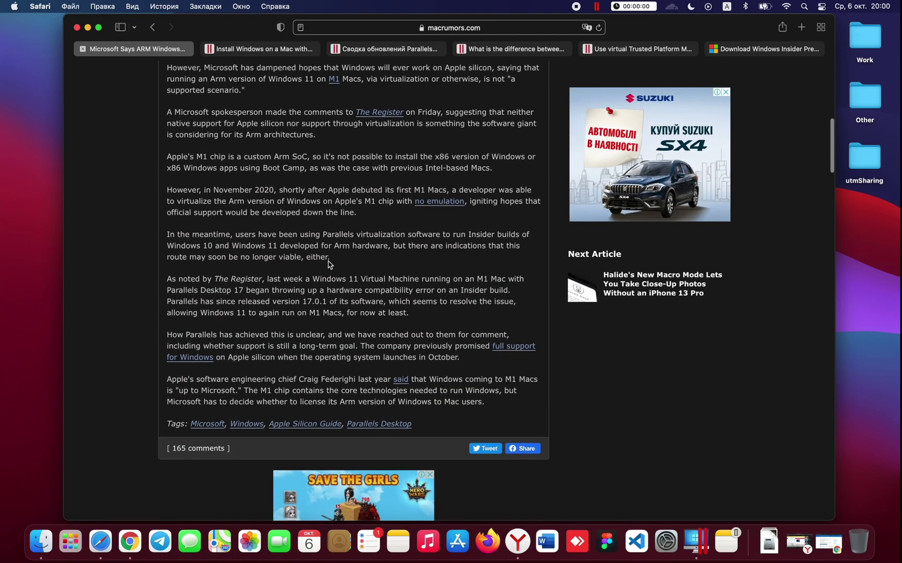
{"action": "scroll", "coordinate": [328, 264], "scroll_direction": "down", "scroll_amount": 2}
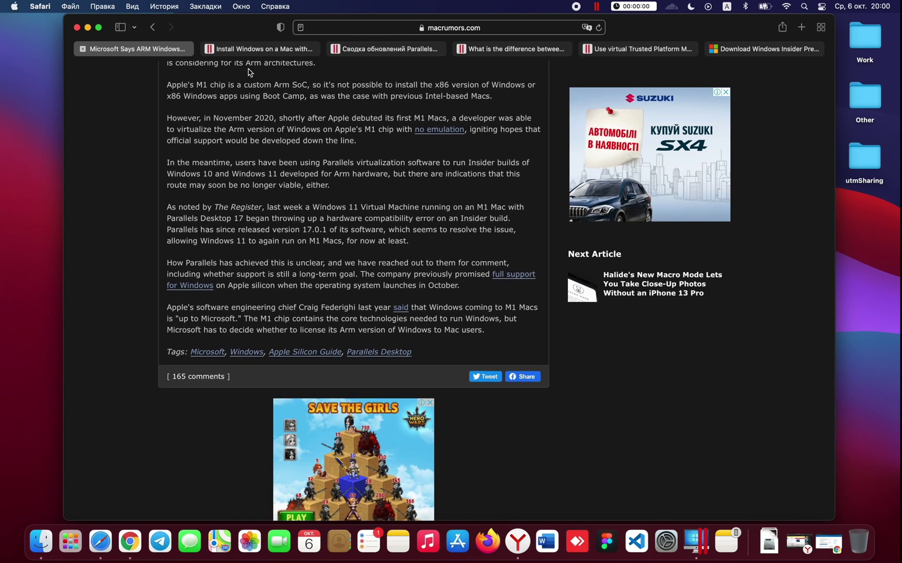
- Review the Parallels guide to installing Windows on an Apple M1 Mac and highlight its closing EULA compliance note
{"action": "left_click", "coordinate": [242, 49]}
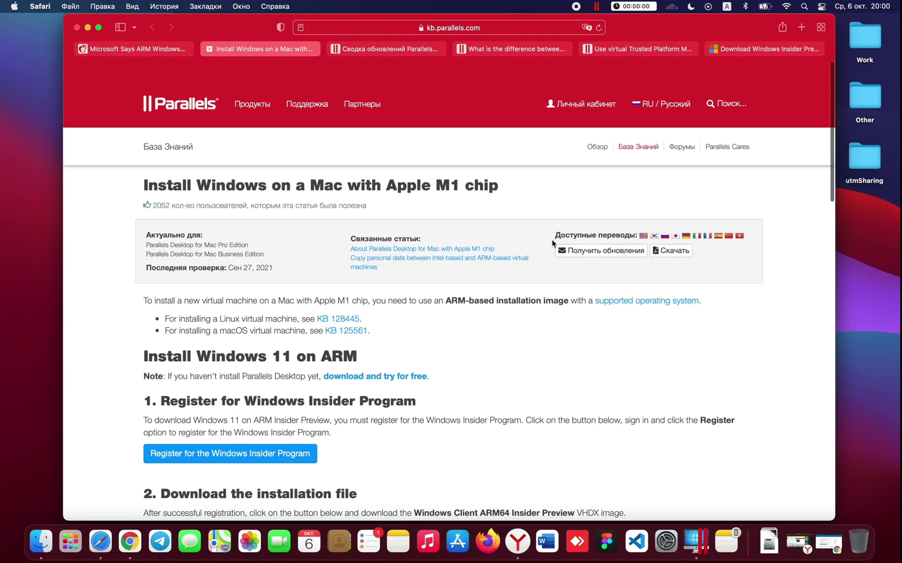
{"action": "scroll", "coordinate": [552, 242], "scroll_direction": "down", "scroll_amount": 12}
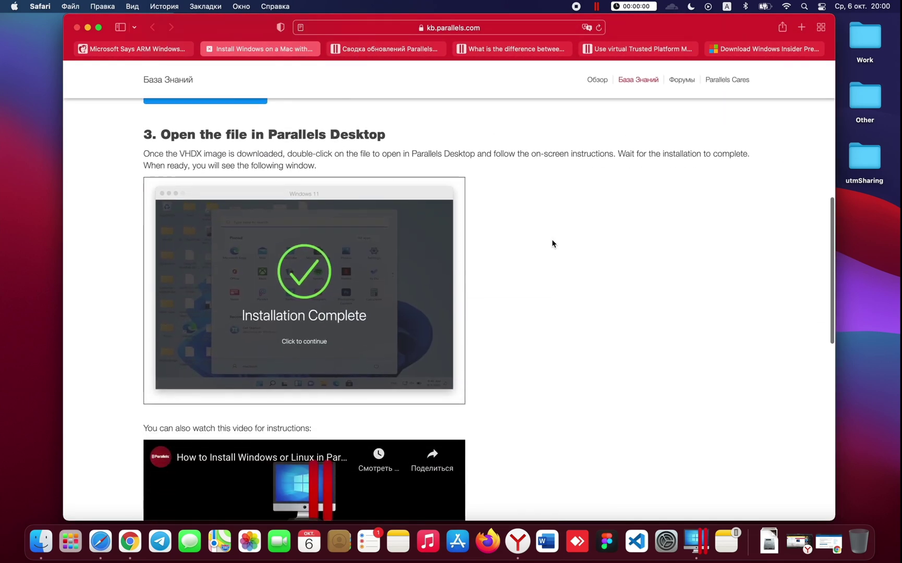
{"action": "scroll", "coordinate": [552, 242], "scroll_direction": "down", "scroll_amount": 4}
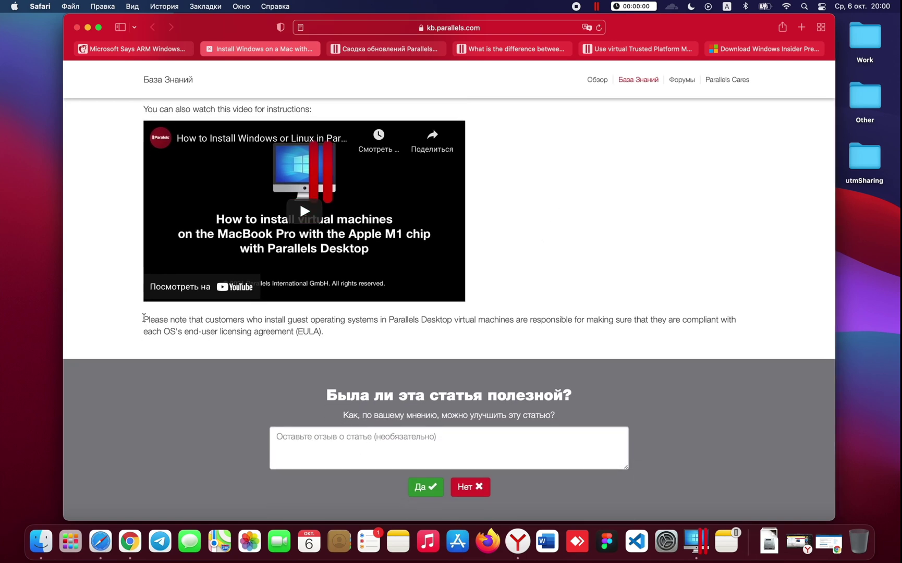
{"action": "left_click_drag", "start_coordinate": [163, 318], "coordinate": [338, 334]}
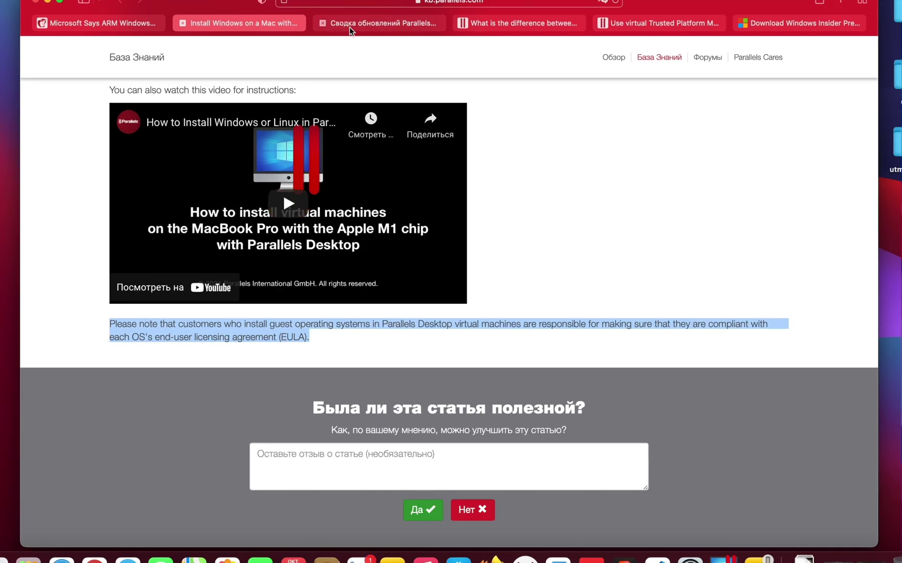
- Review the Parallels Desktop 17 for Mac update summary, including the fixes in version 17.0.1
{"action": "left_click", "coordinate": [349, 26]}
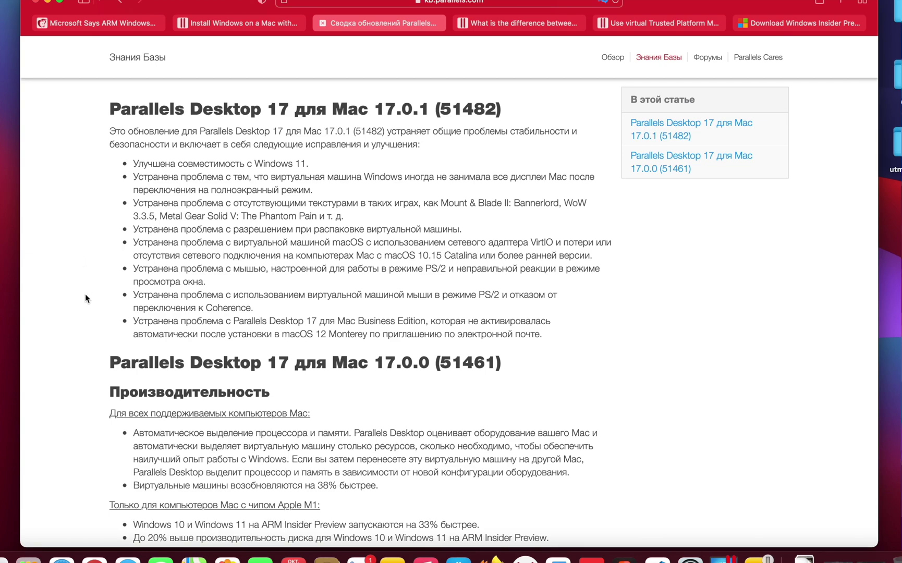
{"action": "scroll", "coordinate": [86, 298], "scroll_direction": "down", "scroll_amount": 5}
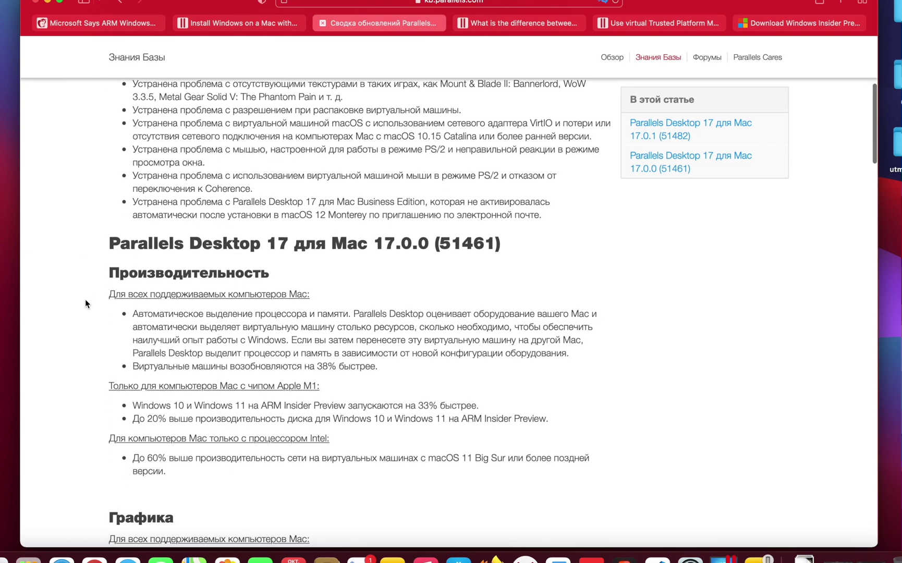
{"action": "scroll", "coordinate": [86, 299], "scroll_direction": "up", "scroll_amount": 5}
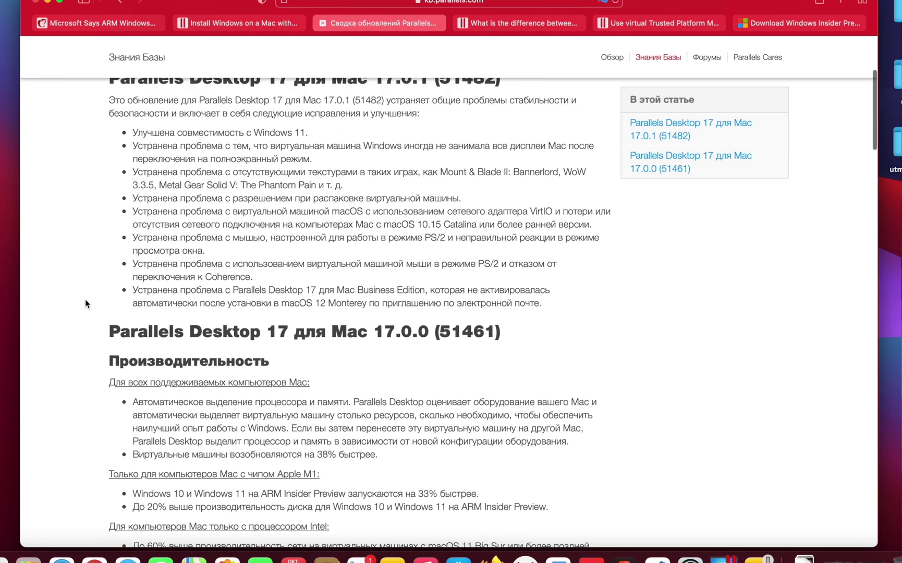
{"action": "scroll", "coordinate": [85, 299], "scroll_direction": "up", "scroll_amount": 5}
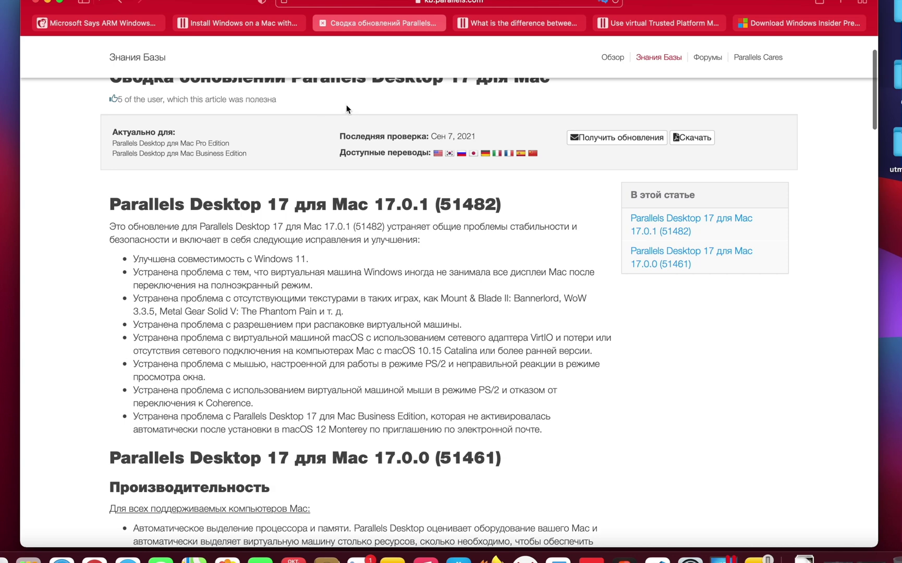
- Check Virtual TPM support in the Parallels comparison of Pro and Standard editions by highlighting that row
{"action": "left_click", "coordinate": [486, 23]}
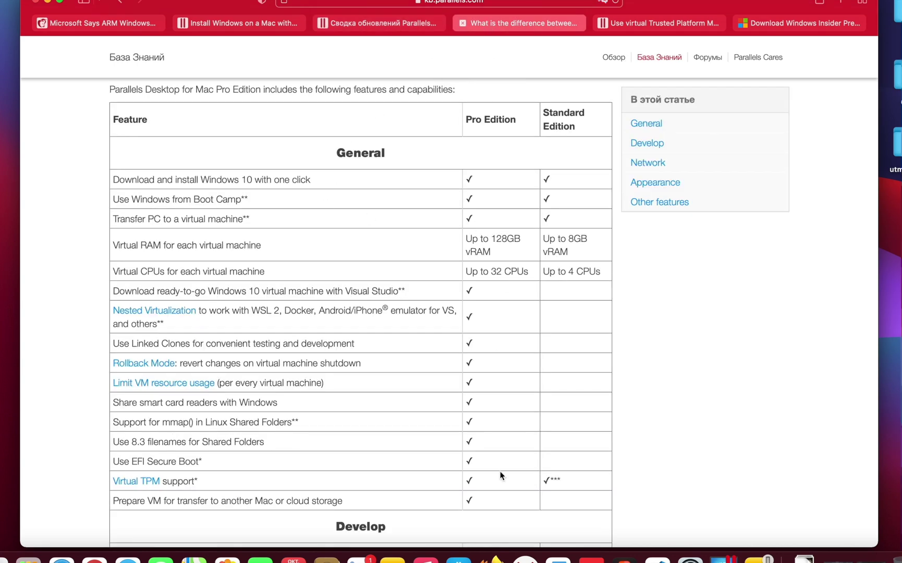
{"action": "left_click_drag", "start_coordinate": [578, 479], "coordinate": [350, 473]}
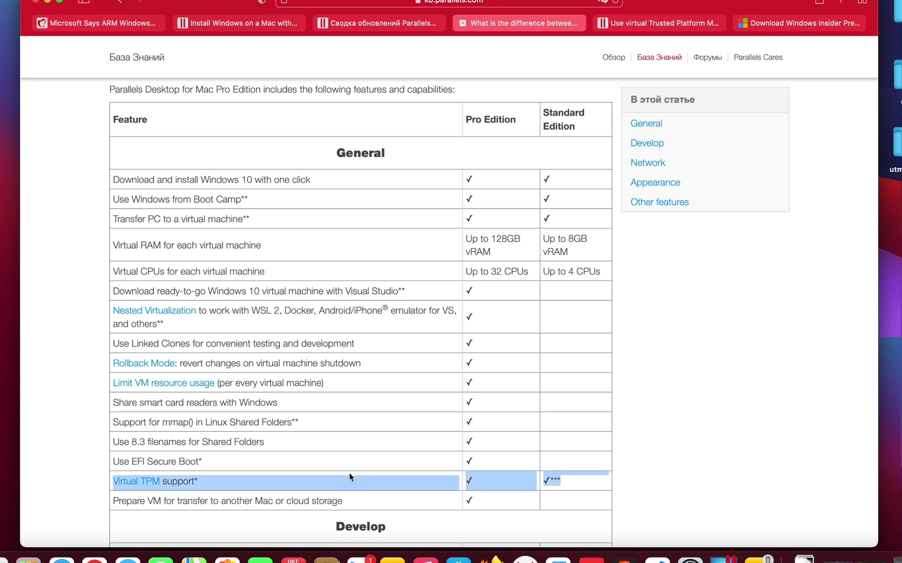
{"action": "left_click", "coordinate": [561, 402]}
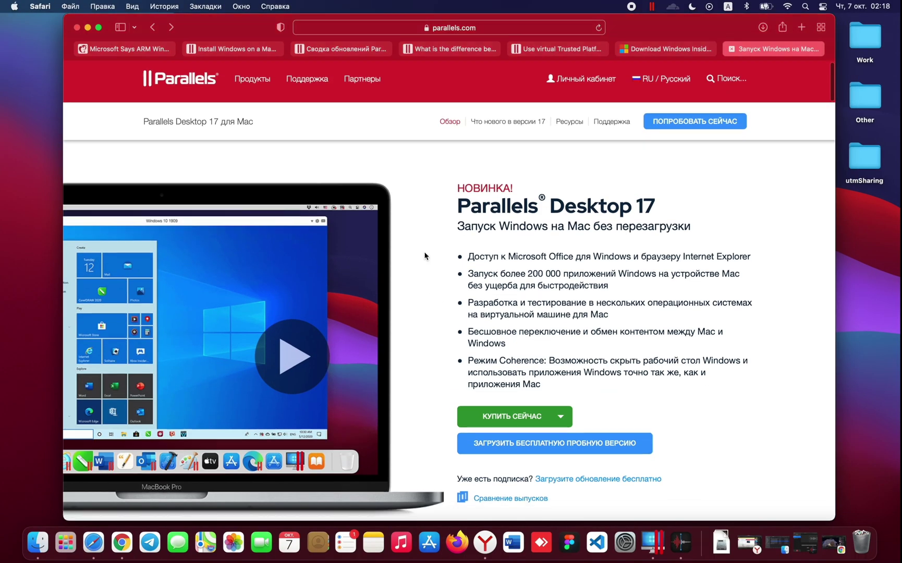
- Download the free trial of Parallels Desktop 17 for Mac from the Parallels website
{"action": "scroll", "coordinate": [424, 255], "scroll_direction": "down", "scroll_amount": 2}
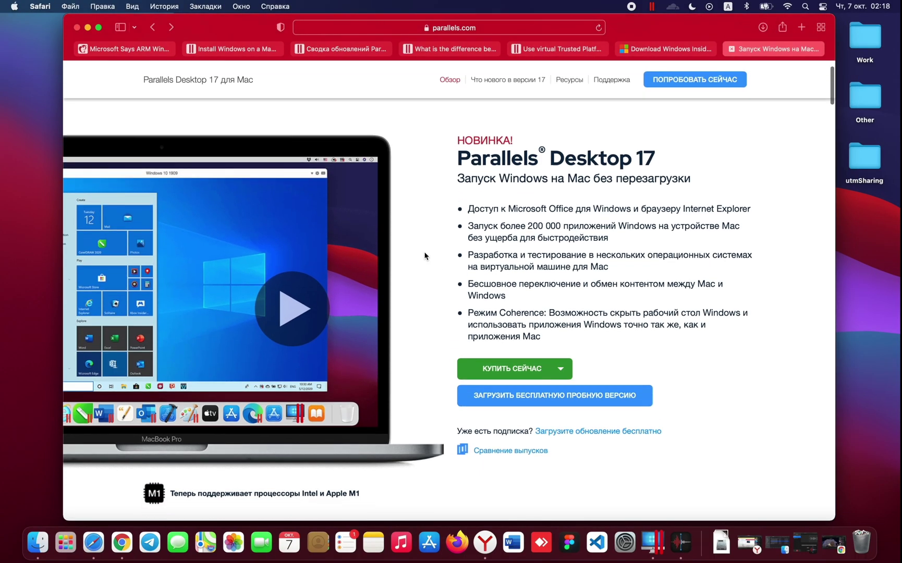
{"action": "scroll", "coordinate": [425, 255], "scroll_direction": "down", "scroll_amount": 1}
{"action": "left_click", "coordinate": [503, 371]}
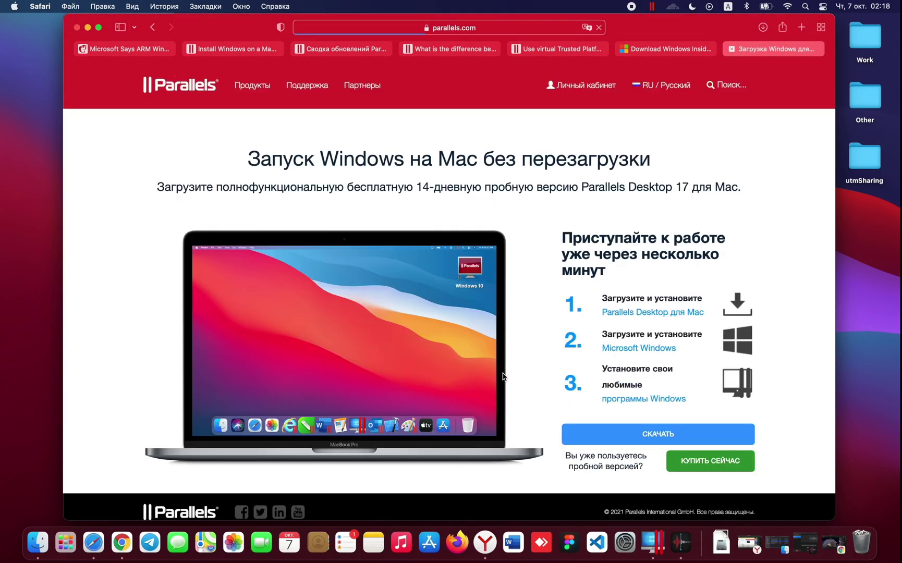
{"action": "left_click", "coordinate": [703, 439]}
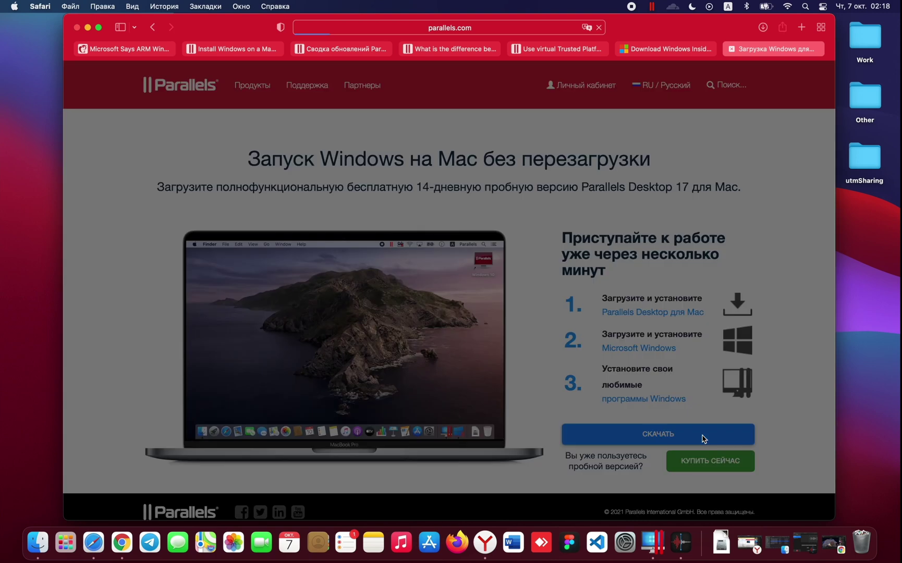
{"action": "left_click", "coordinate": [578, 166]}
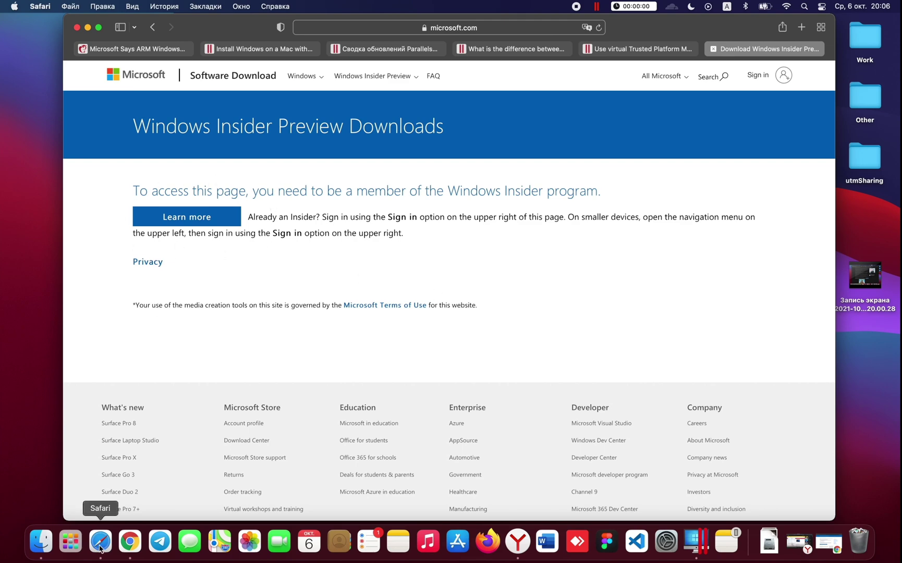
- Switch to Chrome and download the Windows Client ARM64 Insider Preview - Build 22454 image
{"action": "left_click", "coordinate": [130, 541]}
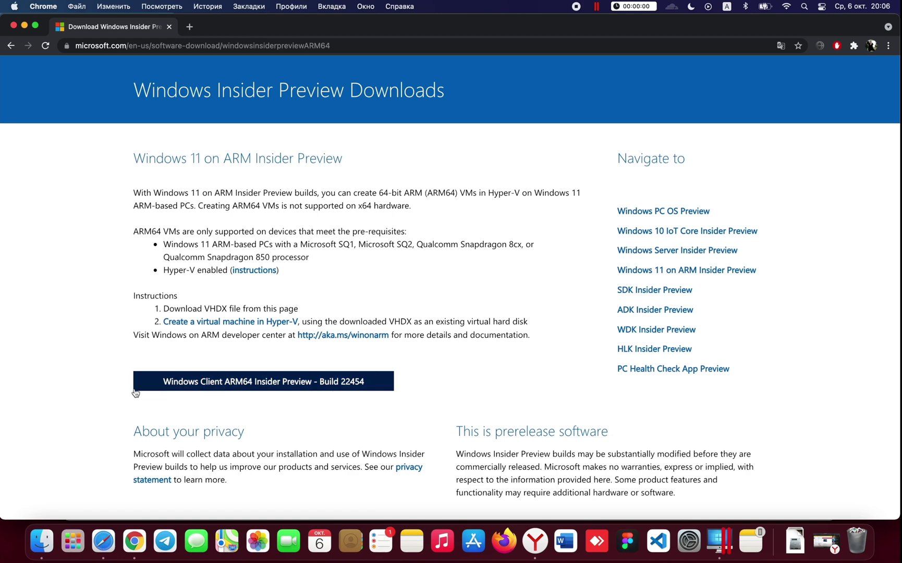
{"action": "left_click", "coordinate": [305, 381]}
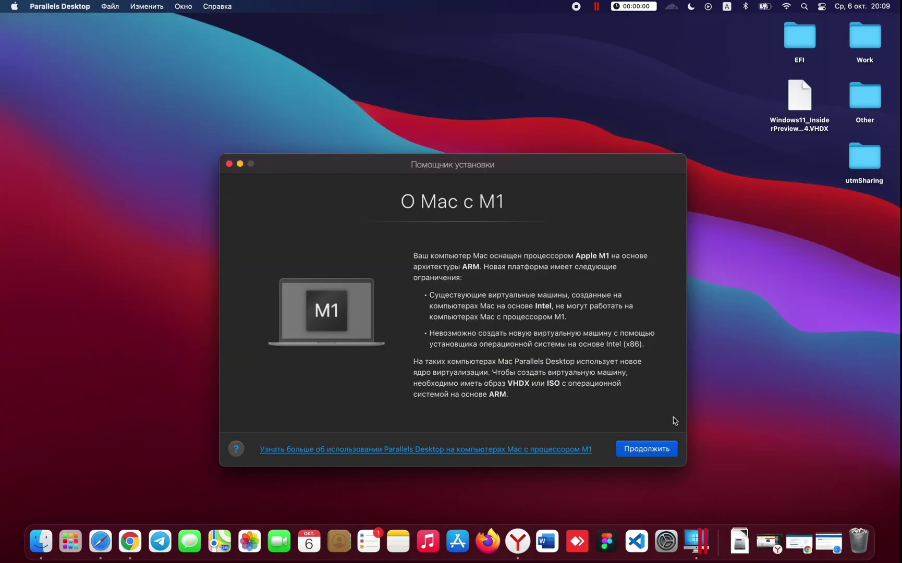
- In Parallels Desktop, set up a virtual machine from the Windows11_InsiderPreview_Client_ARM64_en-us__22454.VHDX image with Только игры as the main use
{"action": "left_click", "coordinate": [654, 447]}
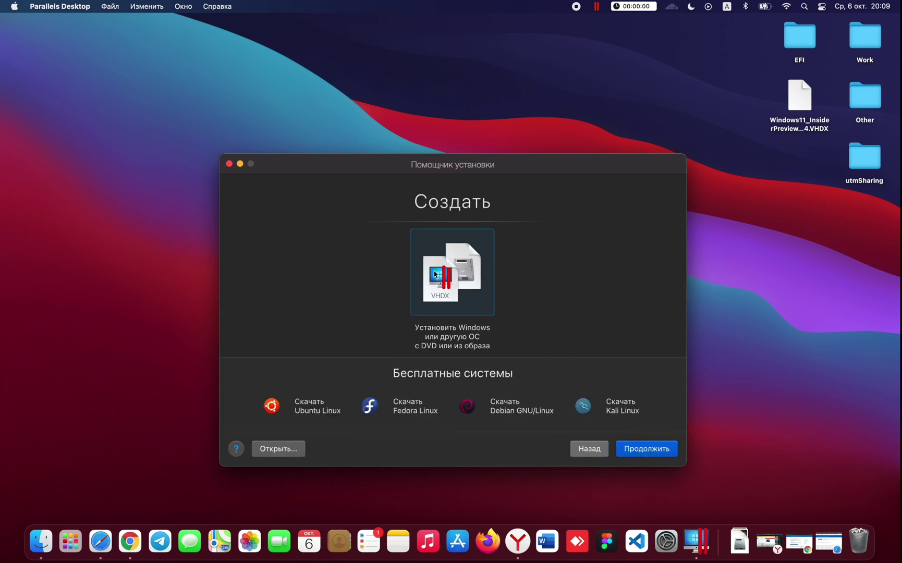
{"action": "left_click", "coordinate": [643, 451]}
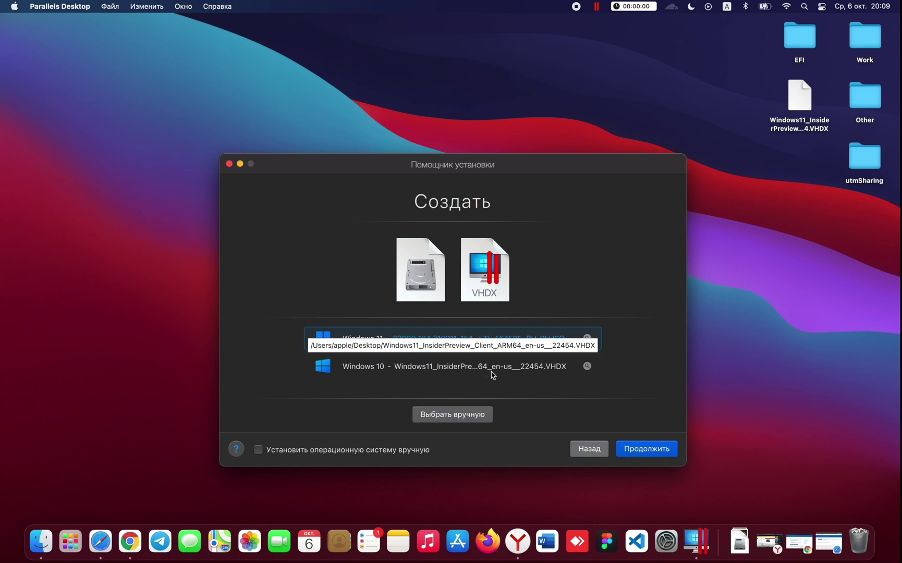
{"action": "left_click", "coordinate": [527, 370]}
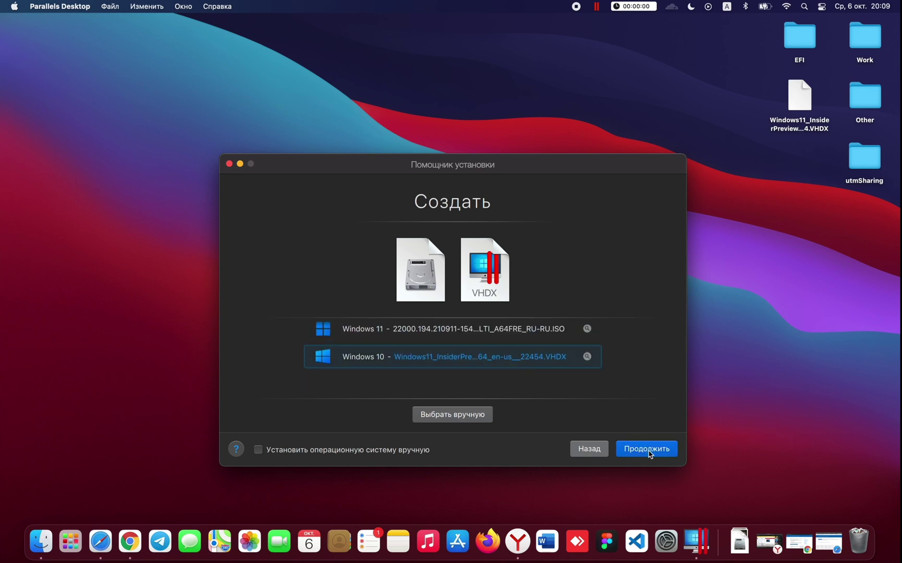
{"action": "left_click", "coordinate": [649, 453]}
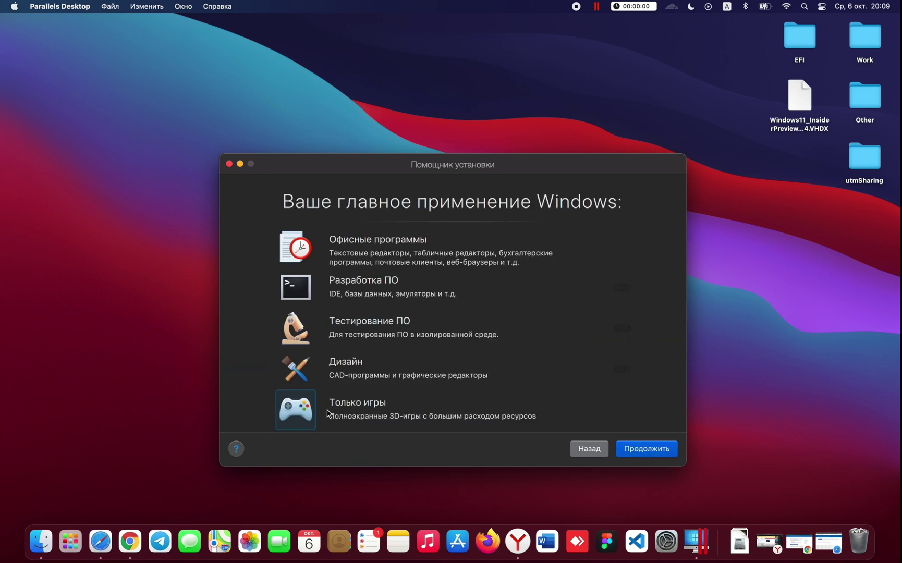
{"action": "left_click", "coordinate": [642, 445]}
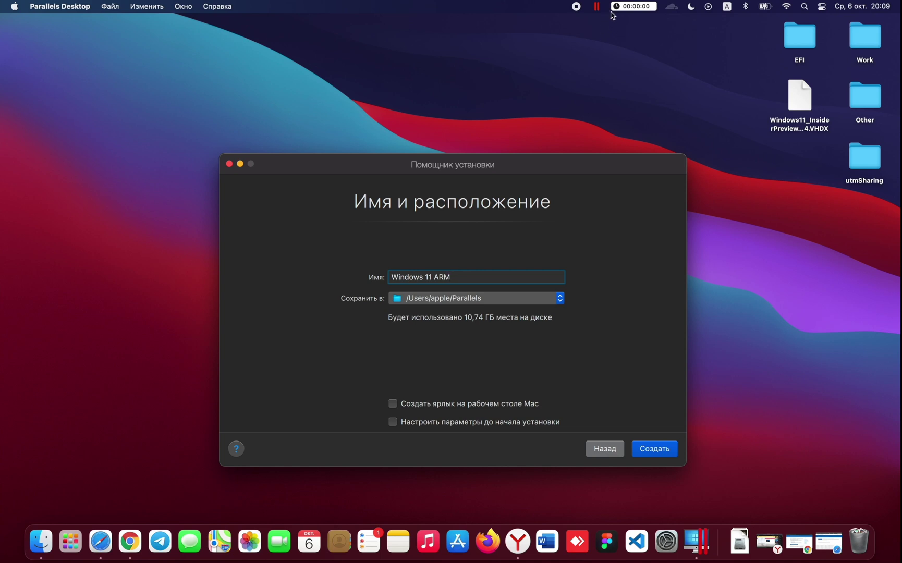
- Create the Windows 11 ARM virtual machine in /Users/apple/Parallels and time its installation with the stopwatch
{"action": "left_click", "coordinate": [625, 8]}
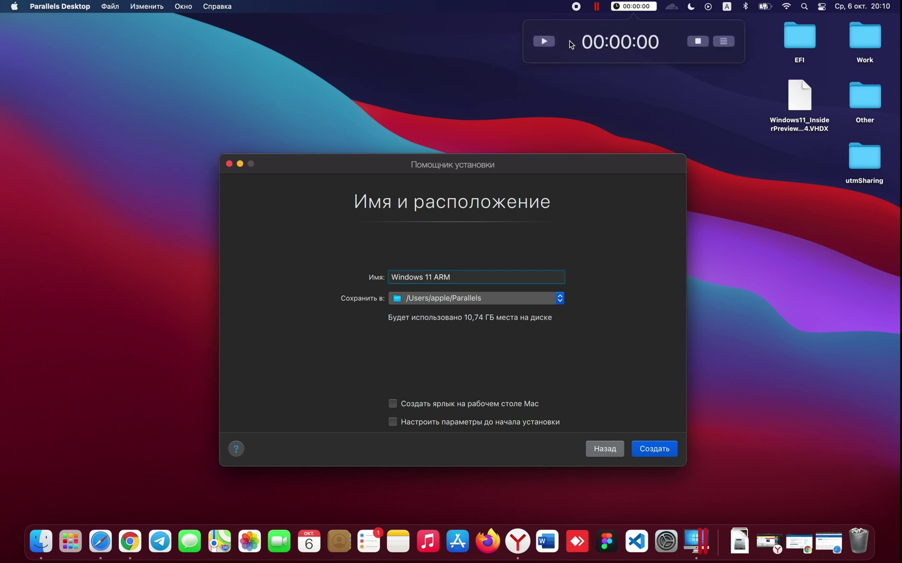
{"action": "left_click", "coordinate": [546, 44]}
{"action": "left_click", "coordinate": [660, 447]}
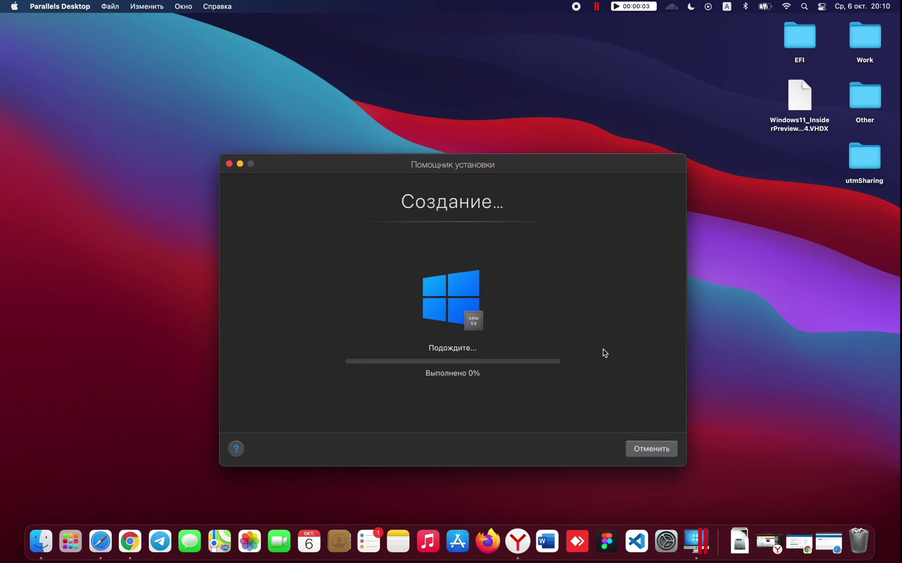
{"action": "left_click", "coordinate": [628, 10]}
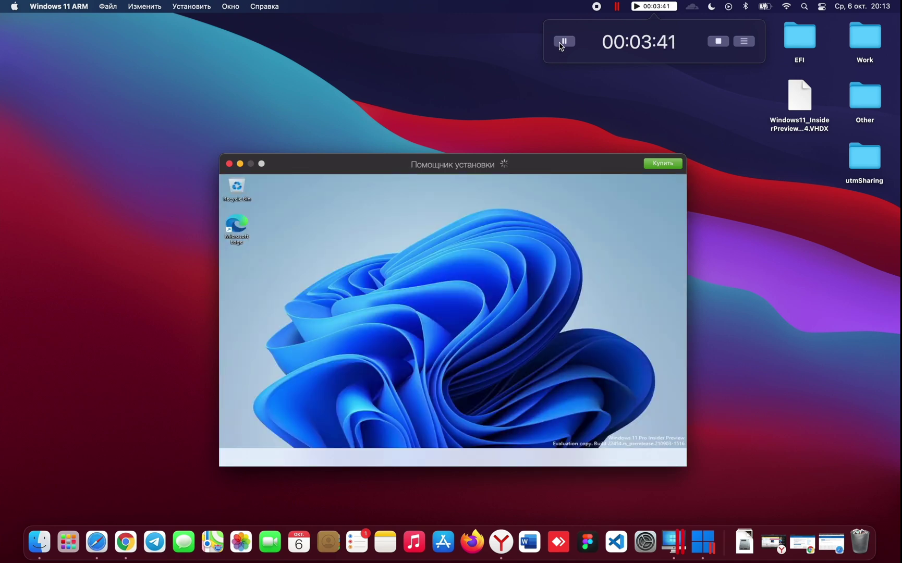
{"action": "left_click", "coordinate": [560, 44]}
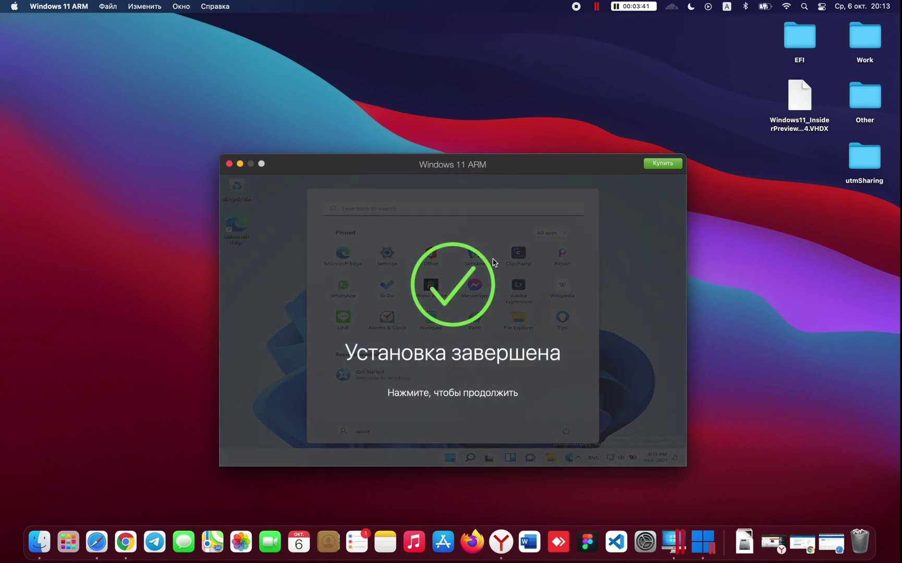
- Continue past the completed Windows 11 ARM installation and look over the Windows Update and Display settings
{"action": "left_click", "coordinate": [446, 404]}
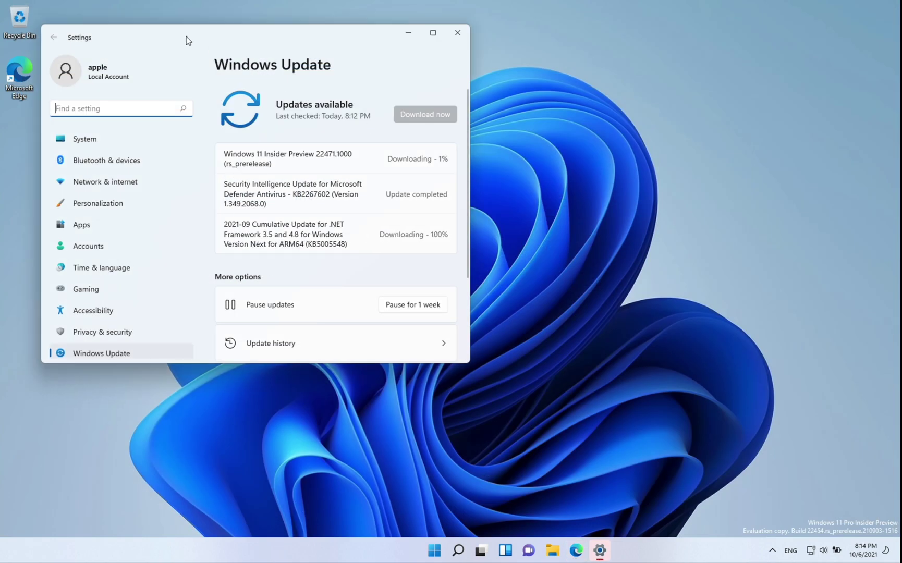
{"action": "left_click_drag", "start_coordinate": [186, 36], "coordinate": [367, 124]}
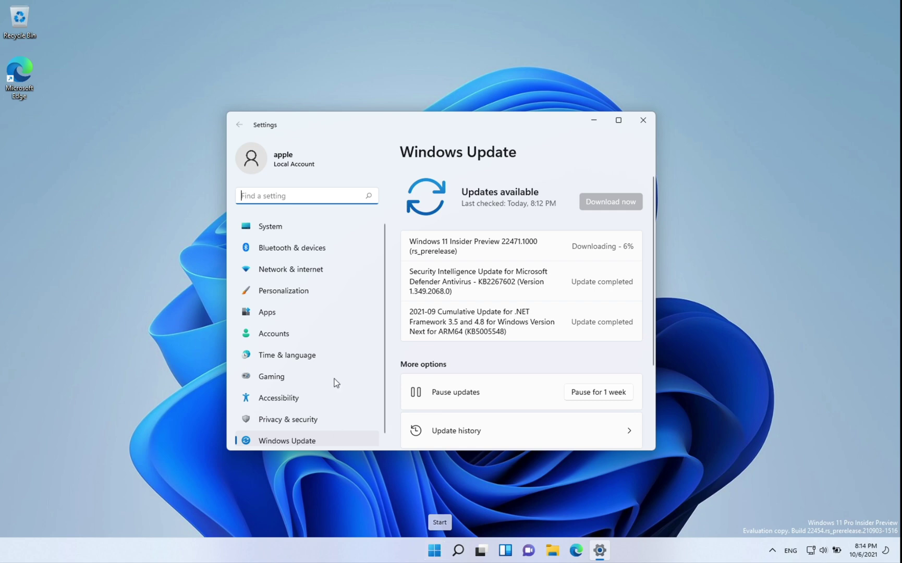
{"action": "left_click", "coordinate": [280, 233]}
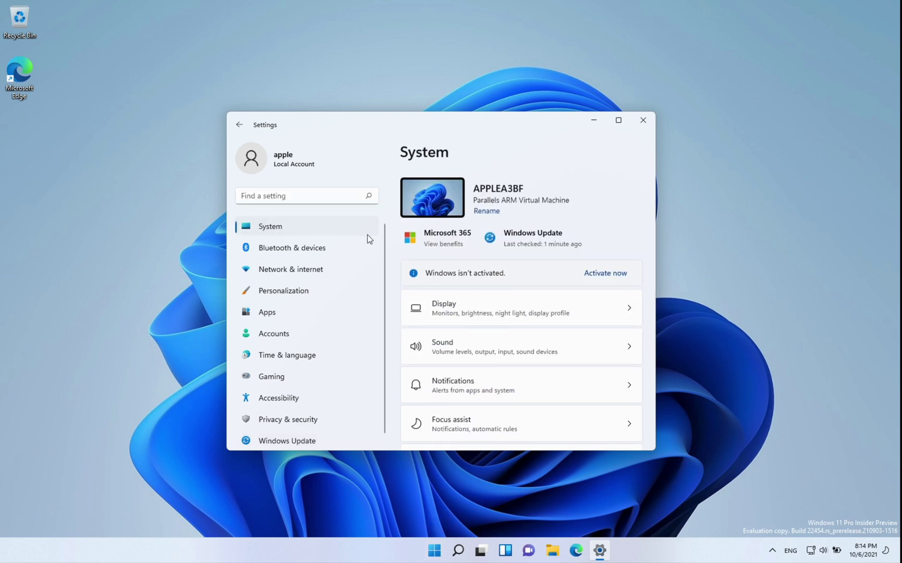
{"action": "left_click", "coordinate": [460, 313]}
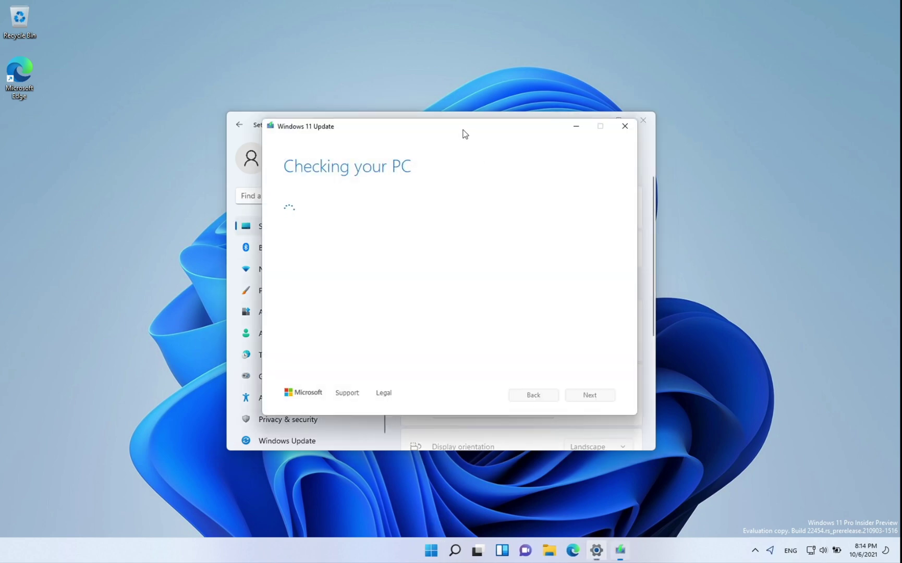
- Review the Windows 11 Update compatibility check's reason about system requirements and cancel the update setup
{"action": "left_click_drag", "start_coordinate": [422, 128], "coordinate": [357, 91]}
{"action": "left_click", "coordinate": [526, 82]}
{"action": "left_click_drag", "start_coordinate": [467, 198], "coordinate": [477, 94]}
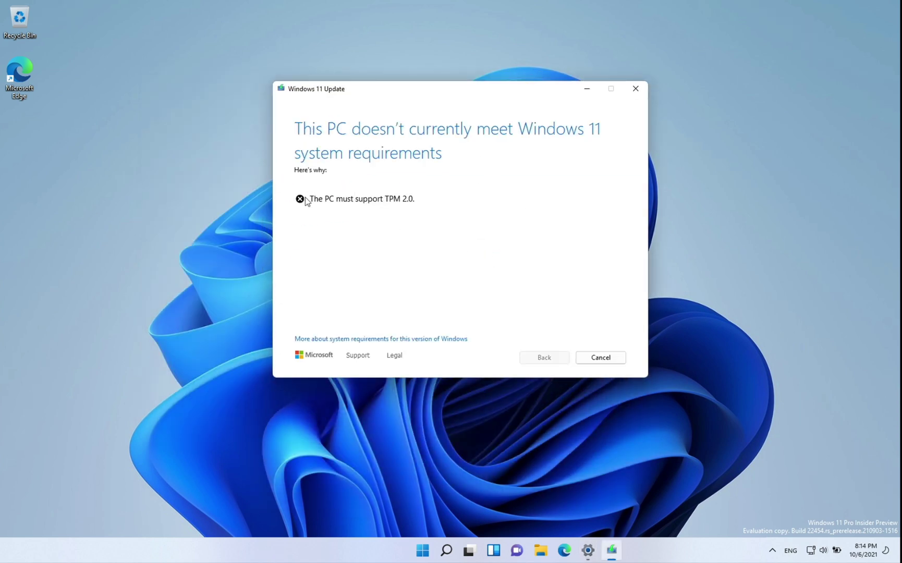
{"action": "left_click_drag", "start_coordinate": [311, 198], "coordinate": [478, 195]}
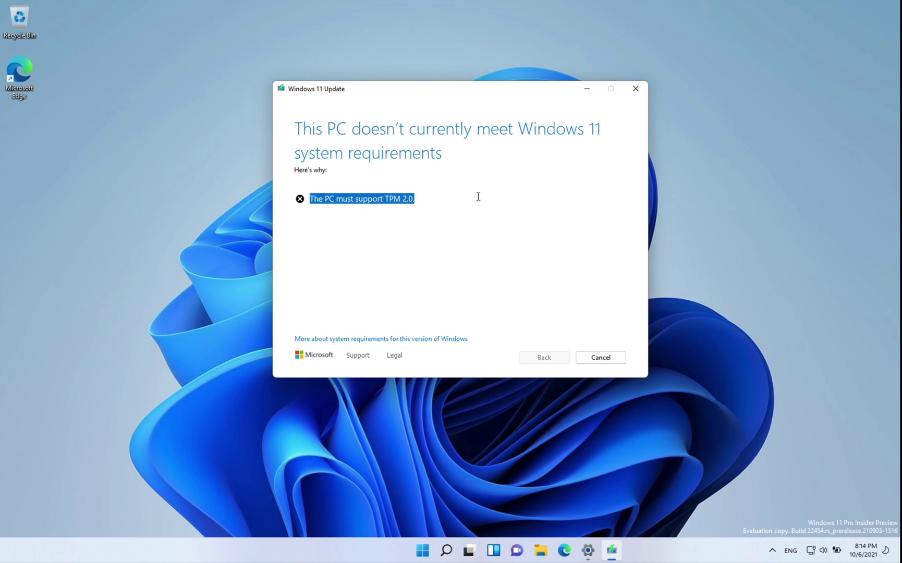
{"action": "left_click", "coordinate": [497, 279]}
{"action": "left_click", "coordinate": [600, 359]}
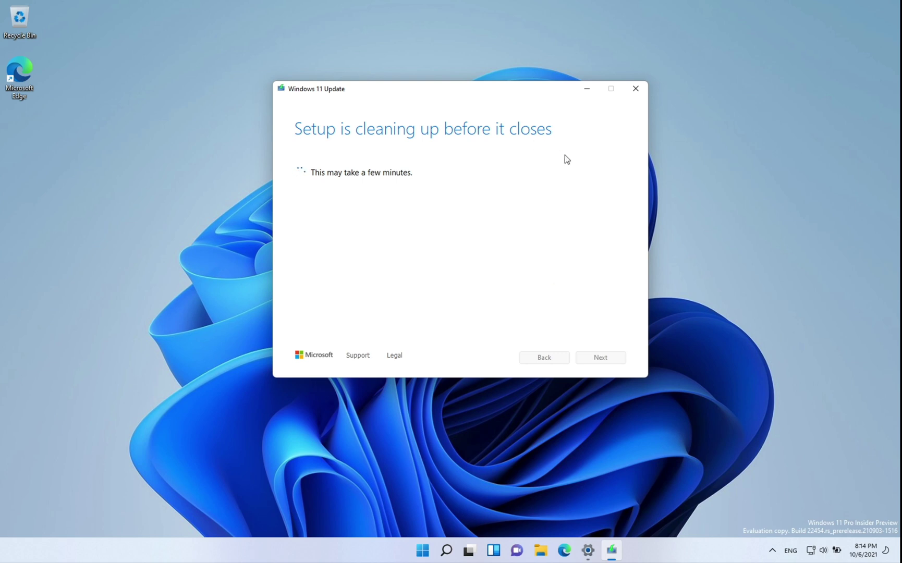
- Shut down Windows 11 and open the configuration of the Windows 11 ARM virtual machine in Parallels Desktop
{"action": "left_click", "coordinate": [434, 550]}
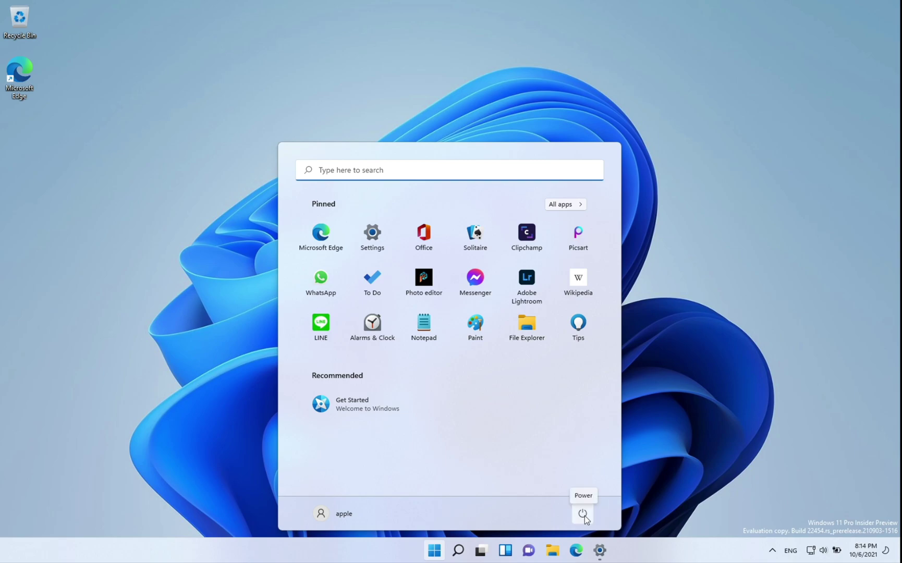
{"action": "left_click", "coordinate": [583, 515]}
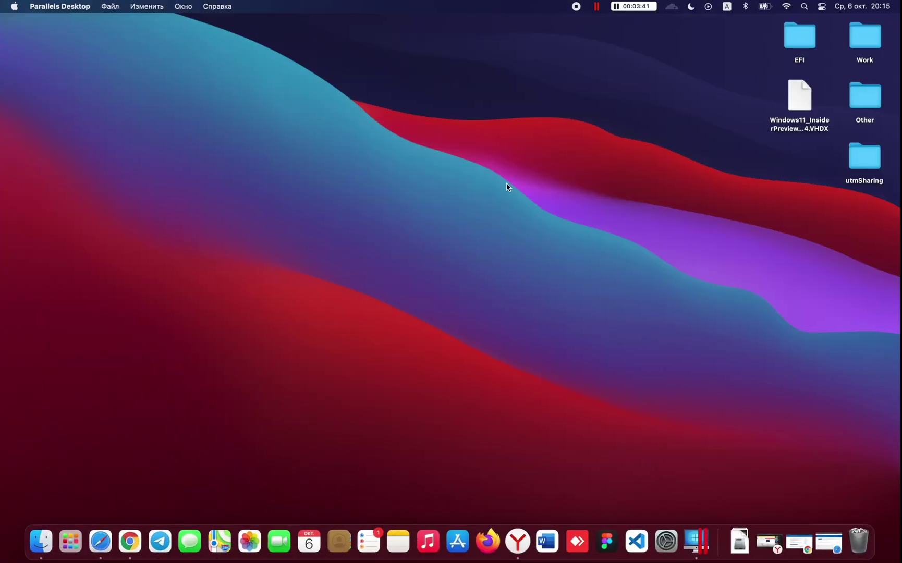
{"action": "left_click", "coordinate": [693, 540]}
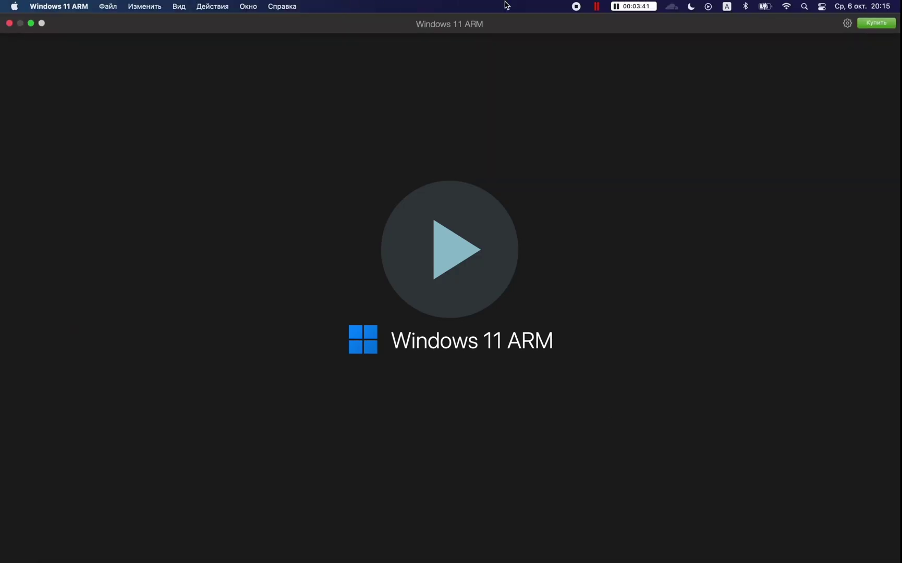
{"action": "left_click", "coordinate": [597, 6]}
{"action": "mouse_move", "coordinate": [619, 50]}
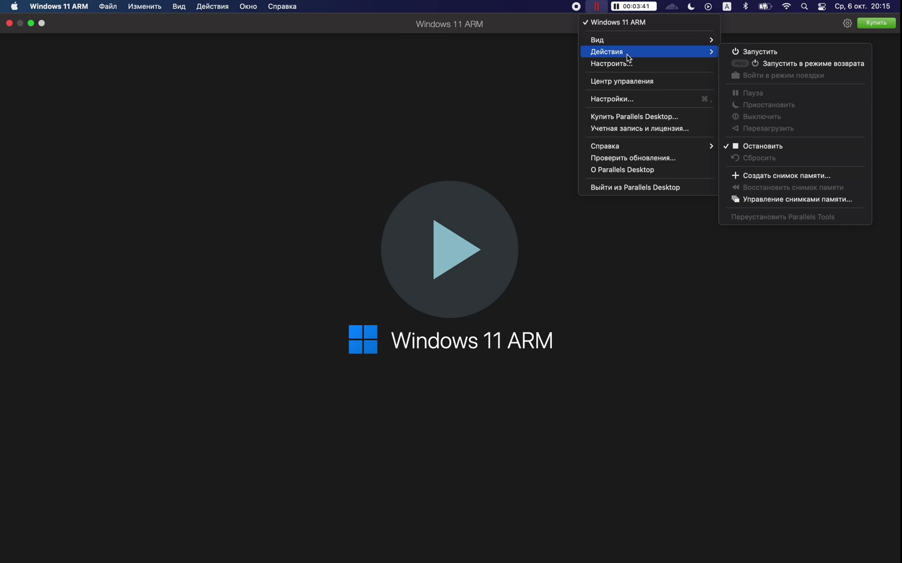
{"action": "left_click", "coordinate": [629, 64]}
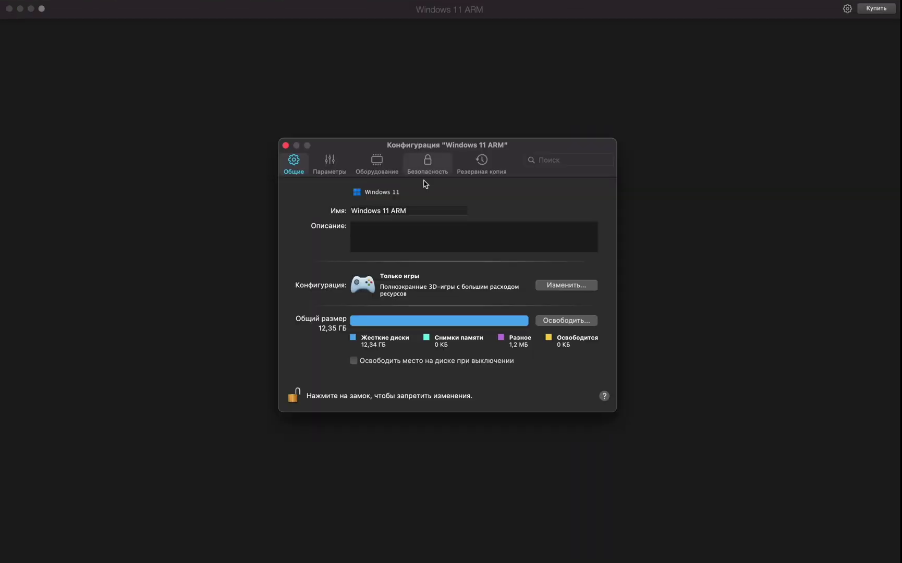
- Add a TPM chip (Чип TPM) to the Windows 11 ARM virtual machine's hardware and close the configuration
{"action": "left_click", "coordinate": [377, 168]}
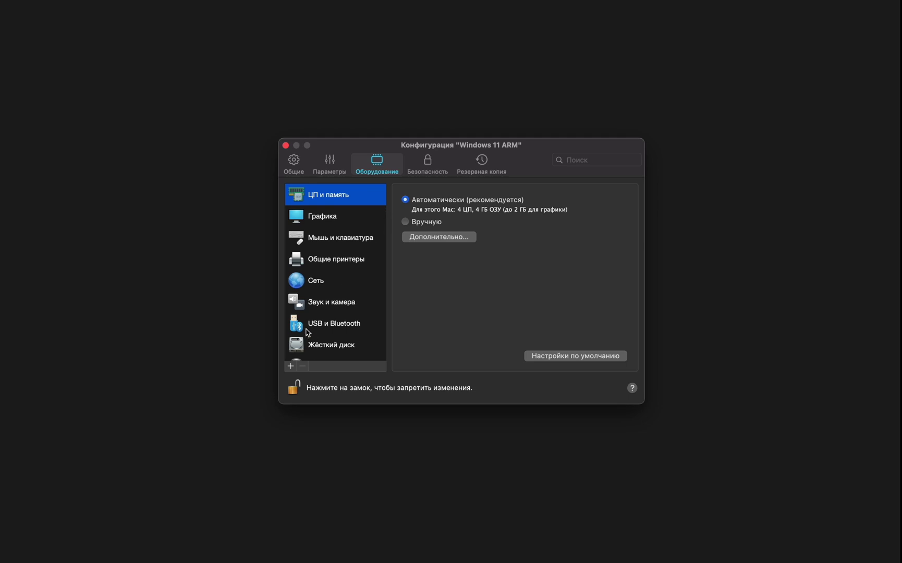
{"action": "left_click", "coordinate": [288, 366]}
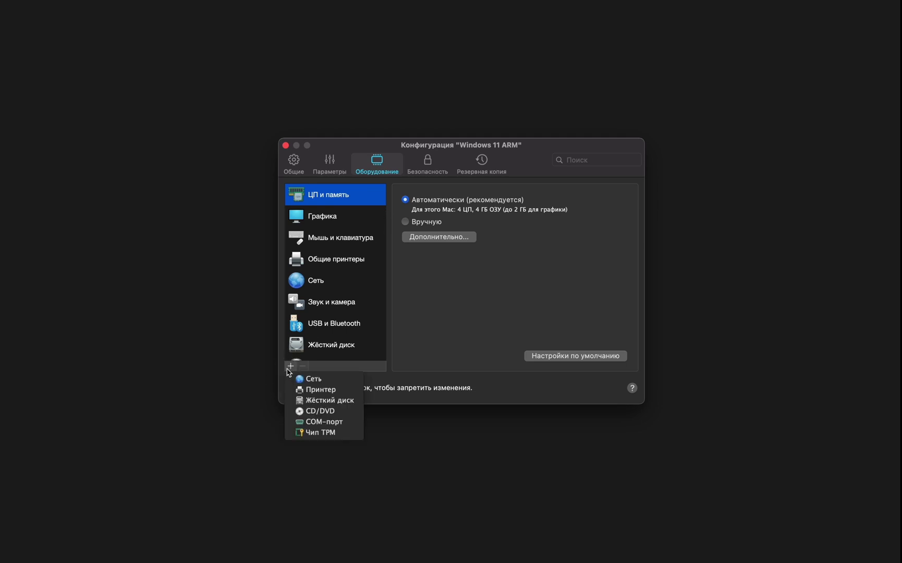
{"action": "left_click", "coordinate": [327, 436]}
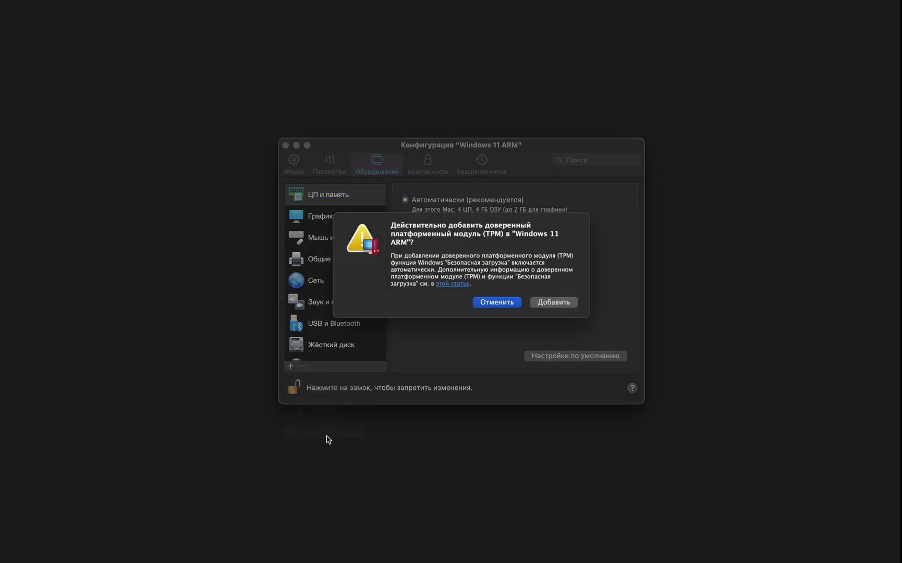
{"action": "left_click", "coordinate": [558, 309]}
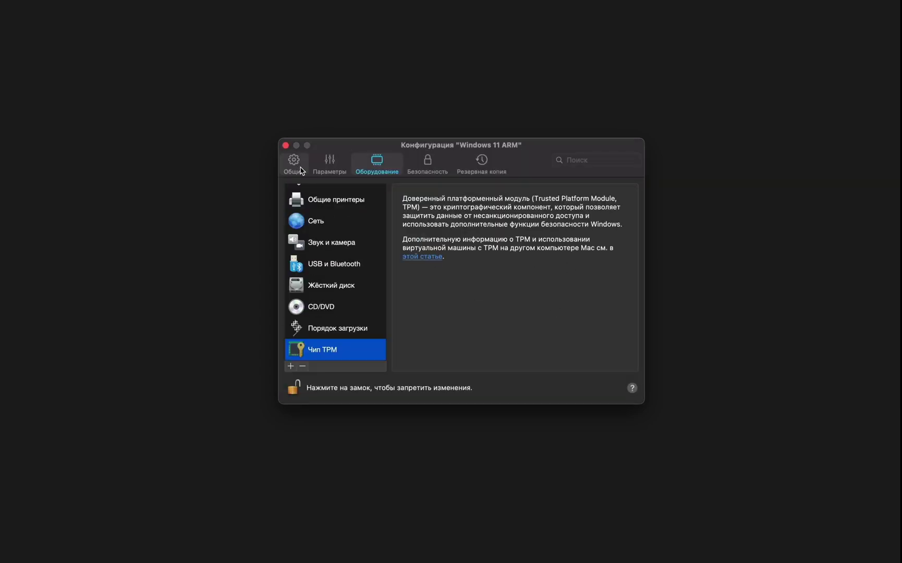
{"action": "left_click", "coordinate": [285, 145]}
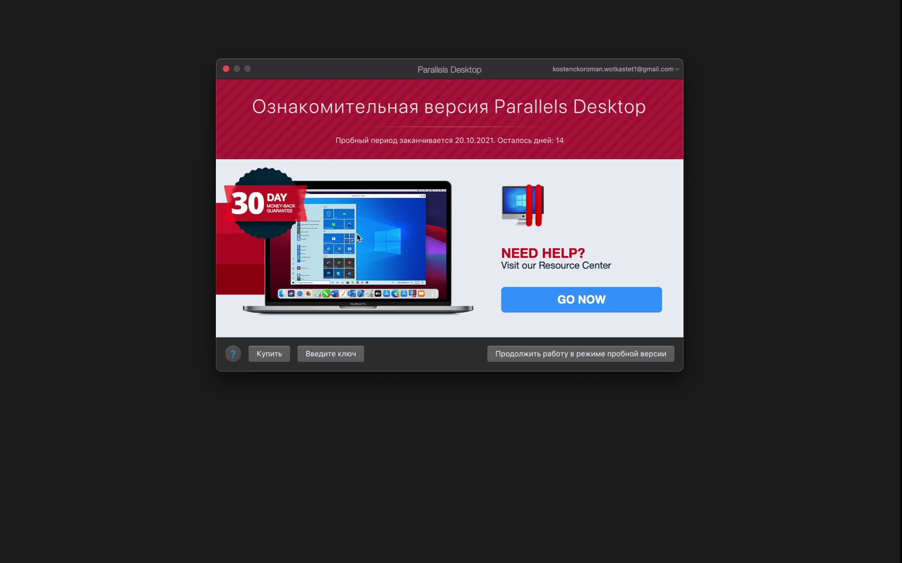
- Continue in trial mode and have Windows Update fix the issues with the Windows 11 Insider Preview 22471.1000 update
{"action": "left_click", "coordinate": [587, 353]}
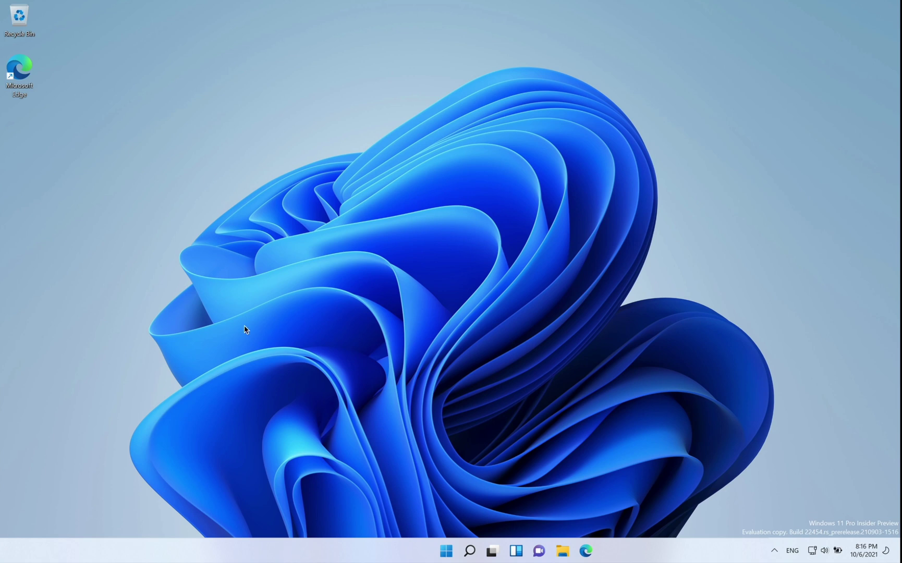
{"action": "left_click", "coordinate": [445, 552]}
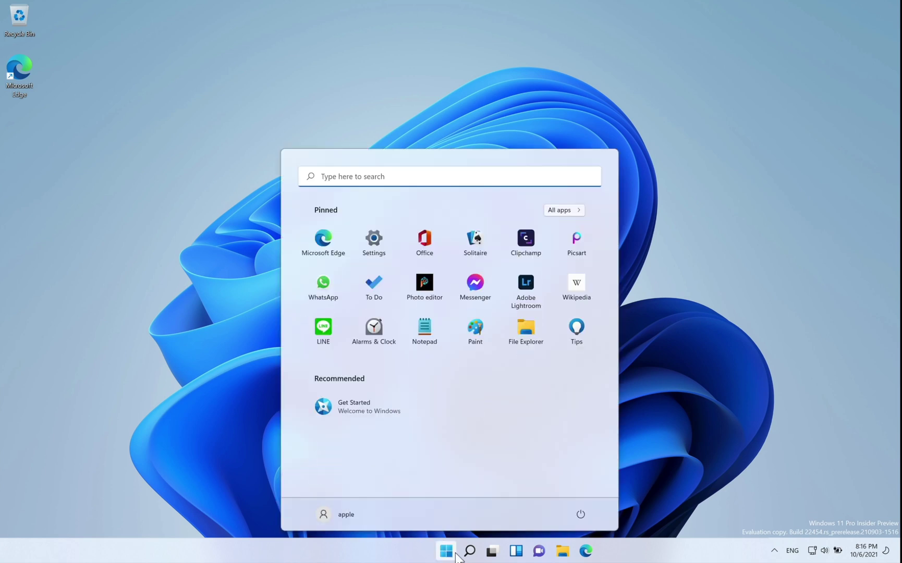
{"action": "left_click", "coordinate": [394, 242]}
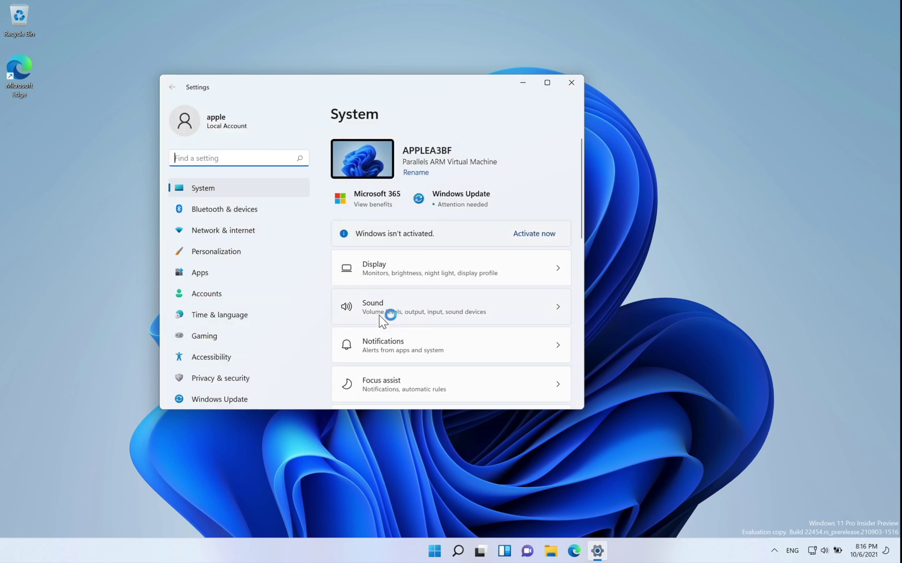
{"action": "left_click", "coordinate": [477, 196]}
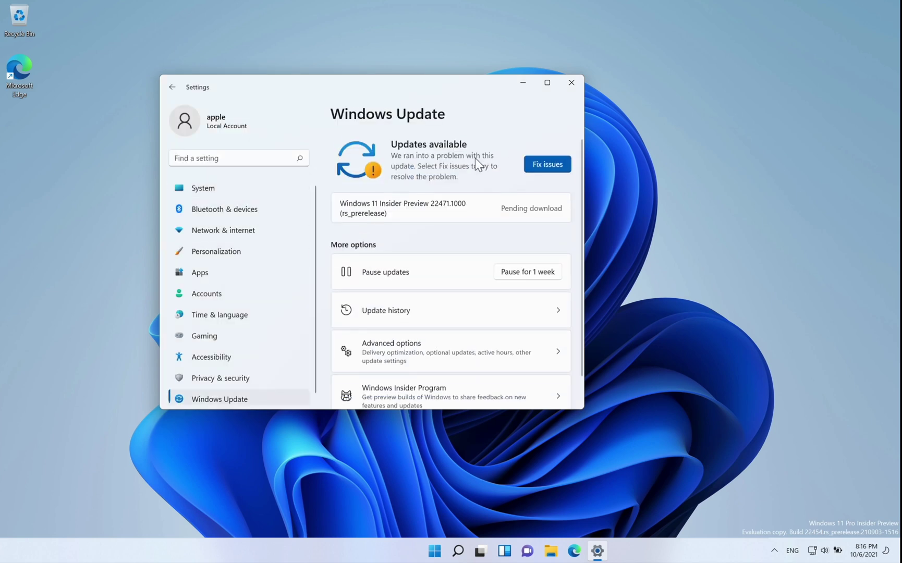
{"action": "left_click", "coordinate": [545, 164]}
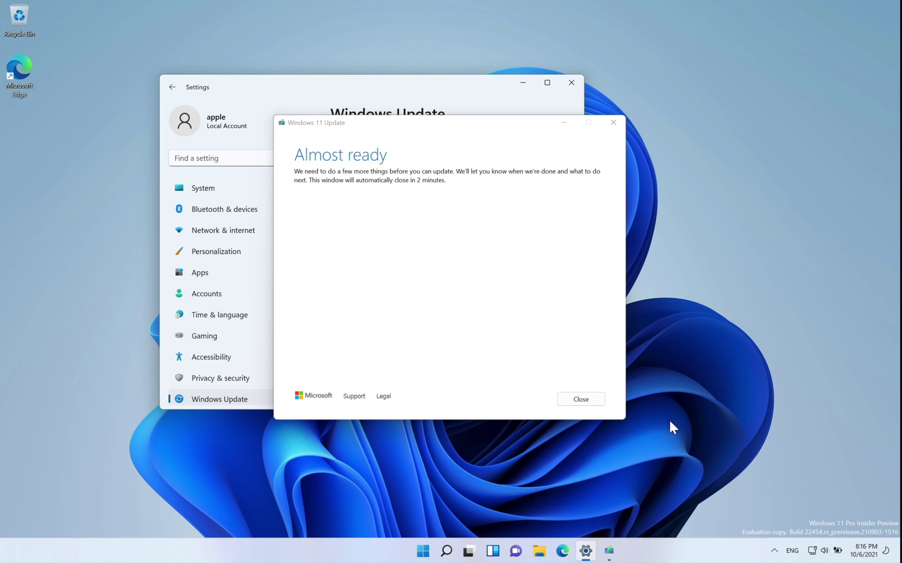
{"action": "left_click", "coordinate": [588, 400]}
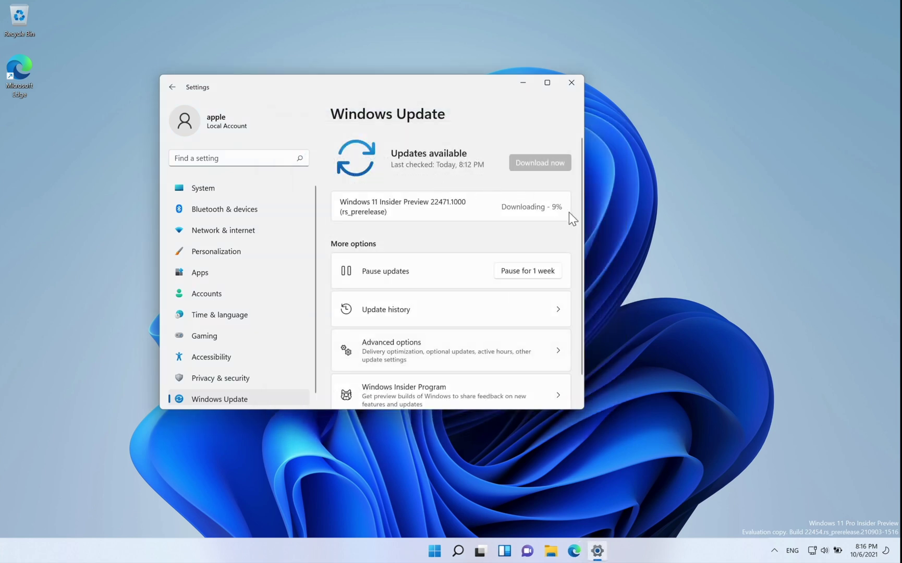
- Restart Windows to install the Insider Preview 22471.1000 update and check the Windows Update status in Settings
{"action": "left_click_drag", "start_coordinate": [559, 206], "coordinate": [503, 206]}
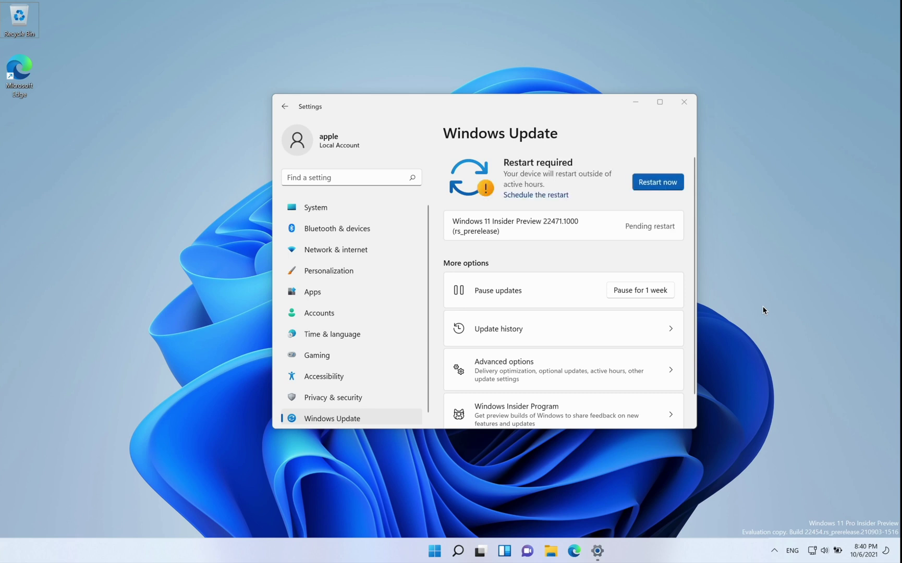
{"action": "left_click", "coordinate": [657, 179]}
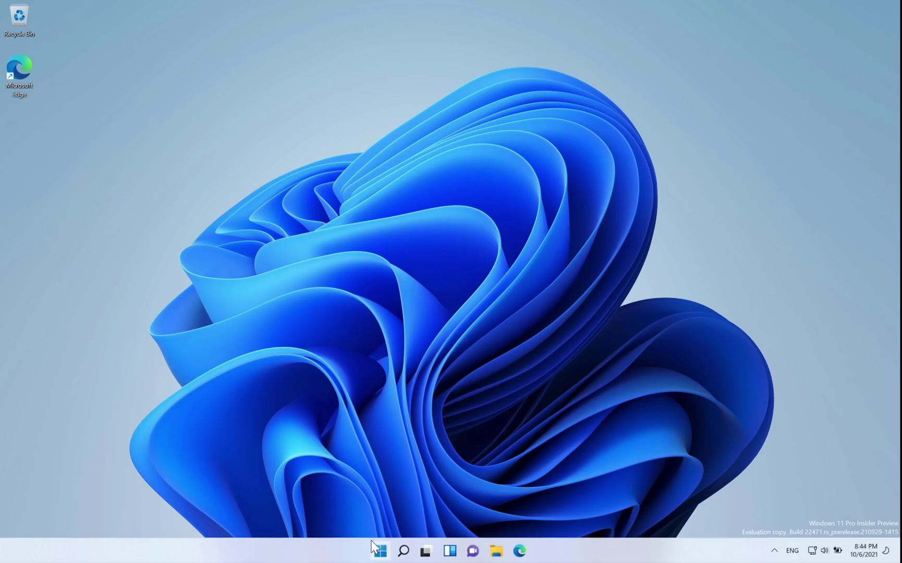
{"action": "left_click", "coordinate": [384, 553]}
{"action": "left_click", "coordinate": [374, 239]}
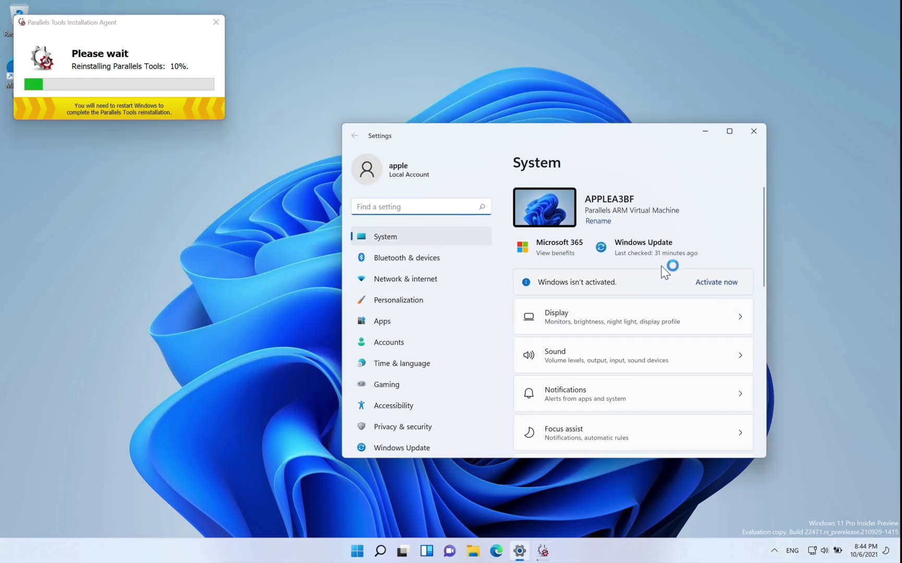
{"action": "left_click", "coordinate": [639, 251]}
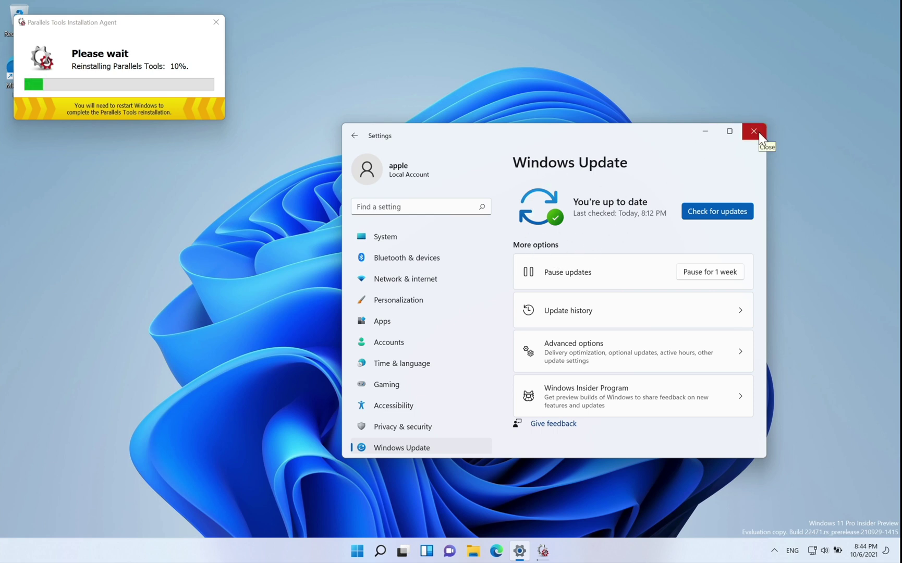
{"action": "left_click", "coordinate": [753, 131]}
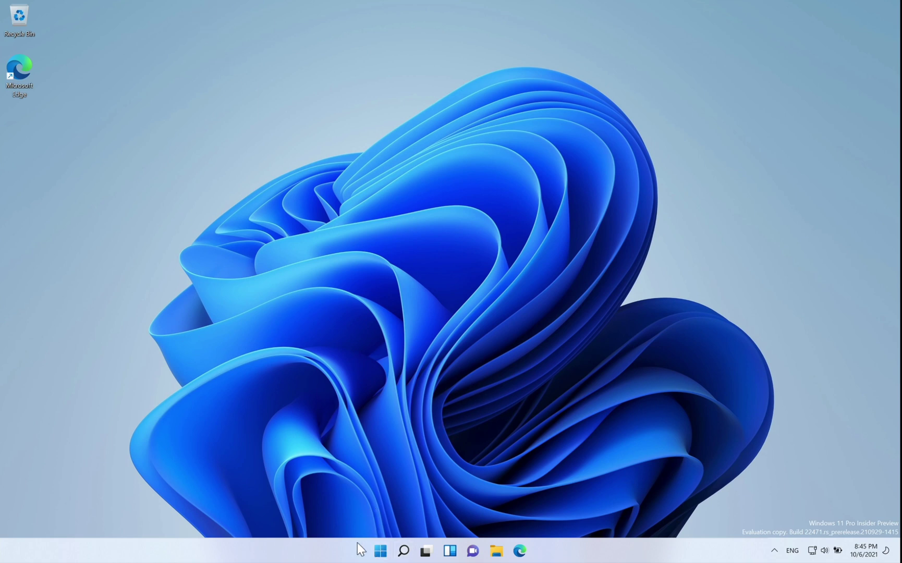
- Draw a freehand black scribble in Paint and close it without saving
{"action": "left_click", "coordinate": [380, 550]}
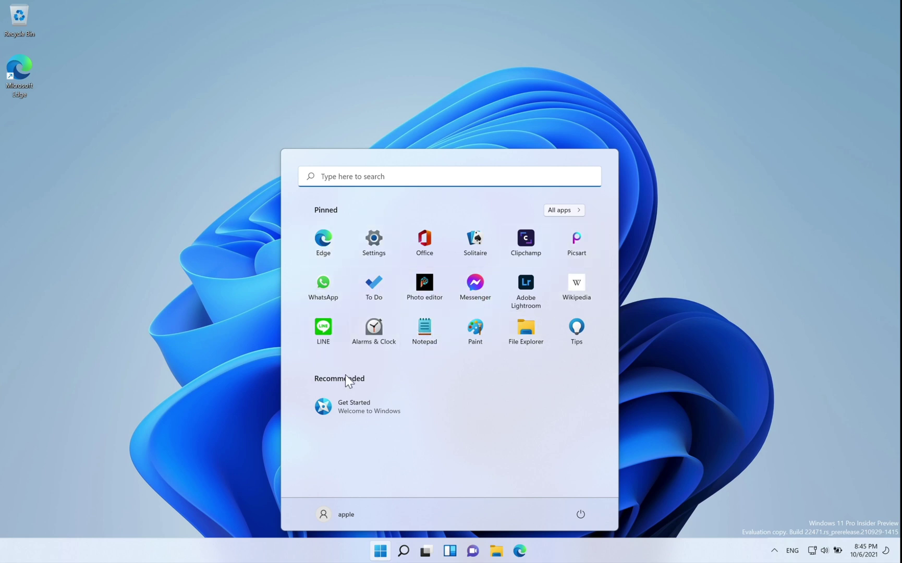
{"action": "left_click", "coordinate": [476, 329]}
{"action": "mouse_move", "coordinate": [562, 228]}
{"action": "left_mouse_down"}
{"action": "mouse_move", "coordinate": [451, 374]}
{"action": "mouse_move", "coordinate": [182, 235]}
{"action": "mouse_move", "coordinate": [224, 359]}
{"action": "left_mouse_up"}
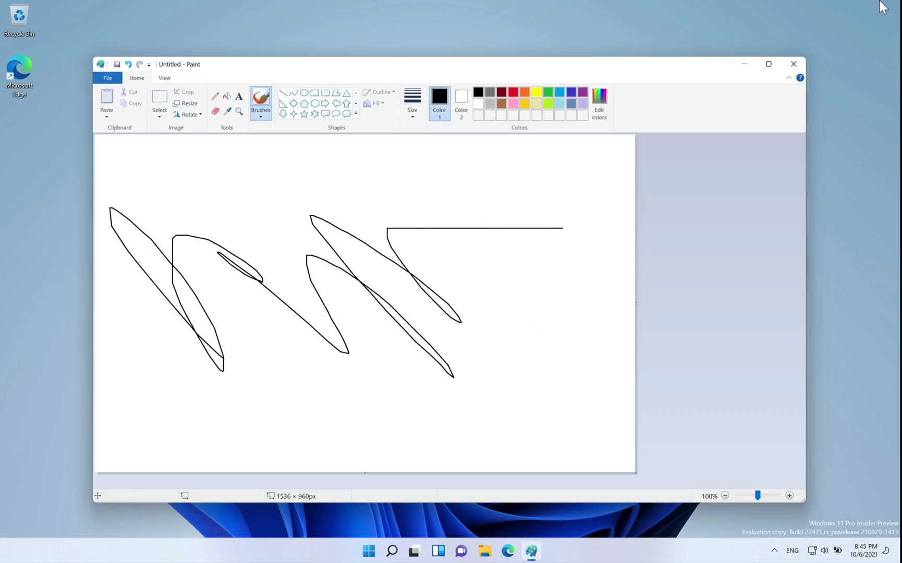
{"action": "left_click", "coordinate": [794, 65]}
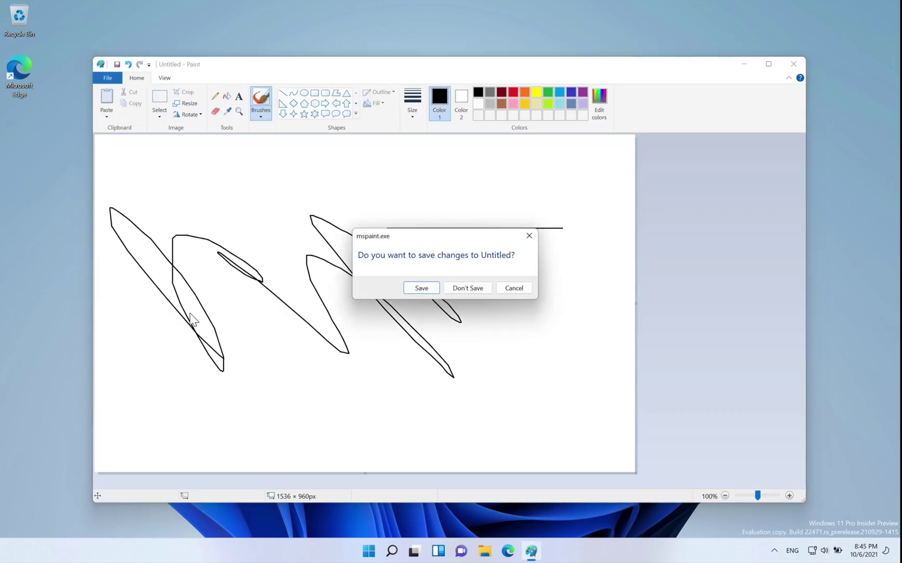
{"action": "left_click", "coordinate": [466, 288]}
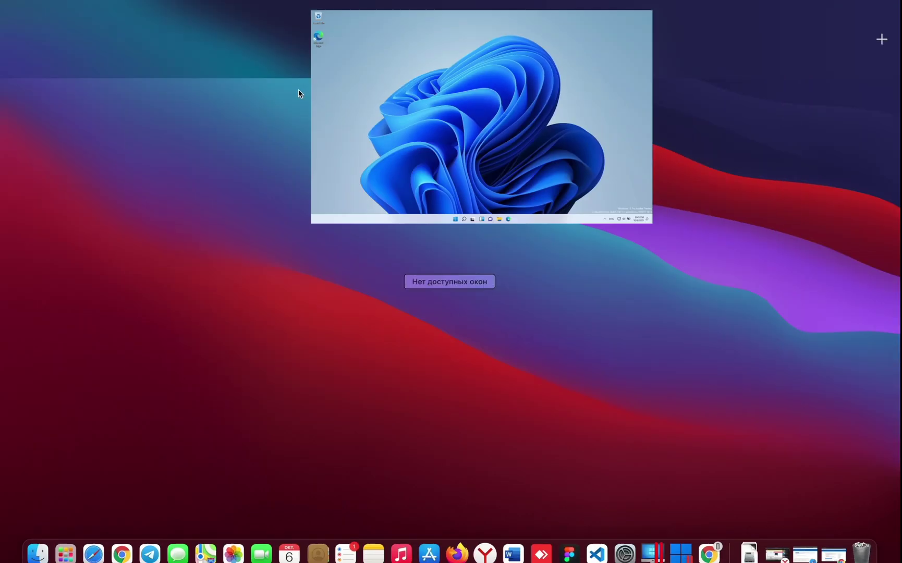
- Take the Windows 11 ARM virtual machine out of full screen and move its window on the Mac desktop
{"action": "right_click", "coordinate": [680, 542]}
{"action": "mouse_move", "coordinate": [680, 395]}
{"action": "left_click", "coordinate": [625, 409]}
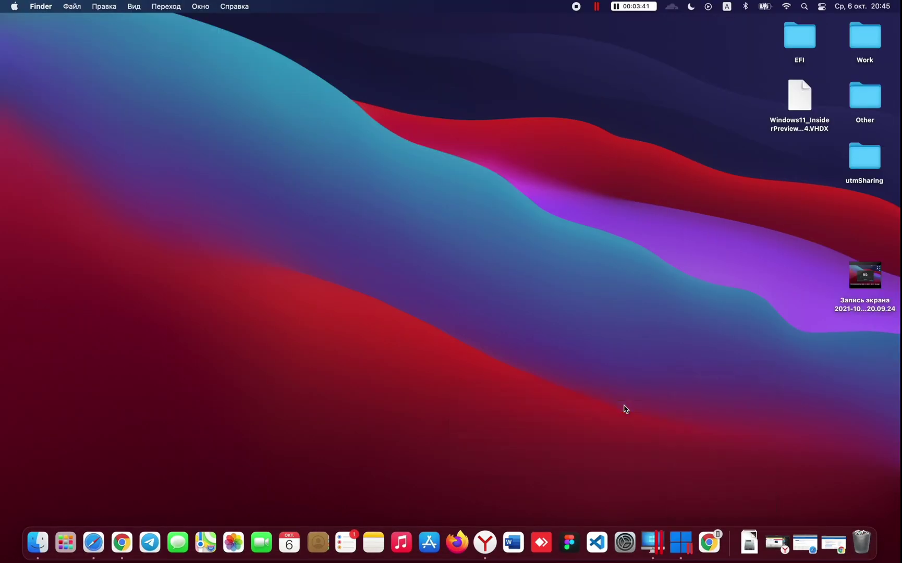
{"action": "left_click_drag", "start_coordinate": [341, 166], "coordinate": [325, 113]}
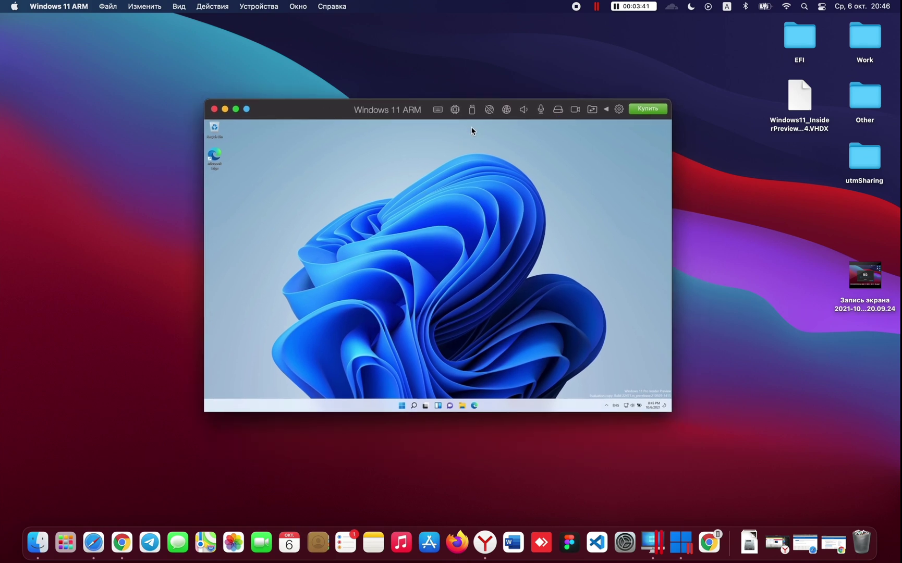
- Switch the Windows 11 ARM virtual machine to Coherence view
{"action": "left_click", "coordinate": [596, 6]}
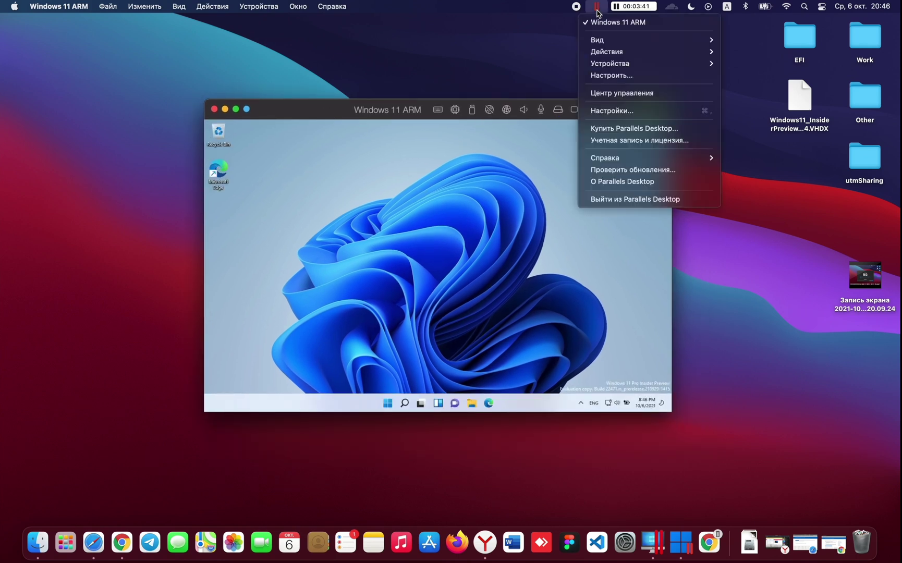
{"action": "mouse_move", "coordinate": [606, 41]}
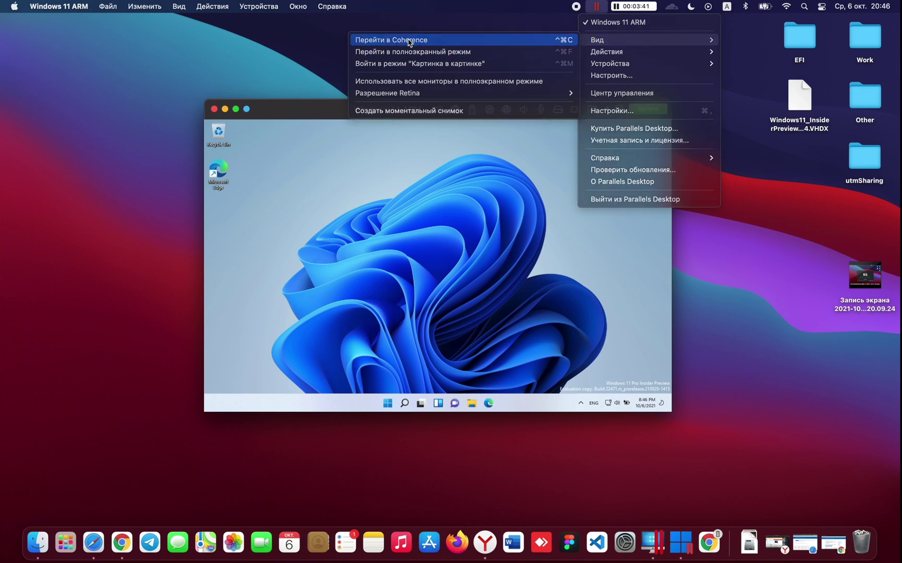
{"action": "left_click", "coordinate": [409, 42]}
{"action": "left_click", "coordinate": [533, 276]}
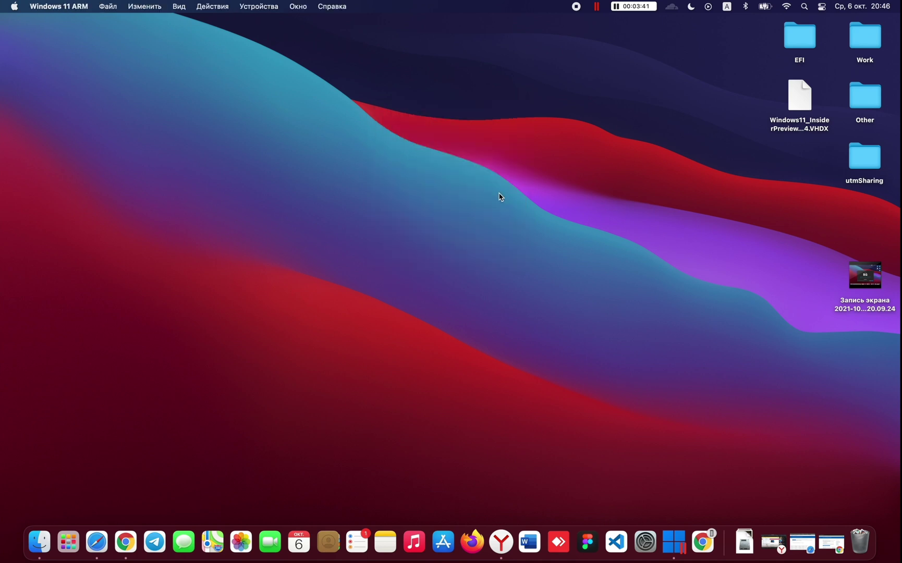
- Try Paint in Coherence mode with a freehand stroke, close it and reopen the Windows Start menu
{"action": "left_click", "coordinate": [674, 542]}
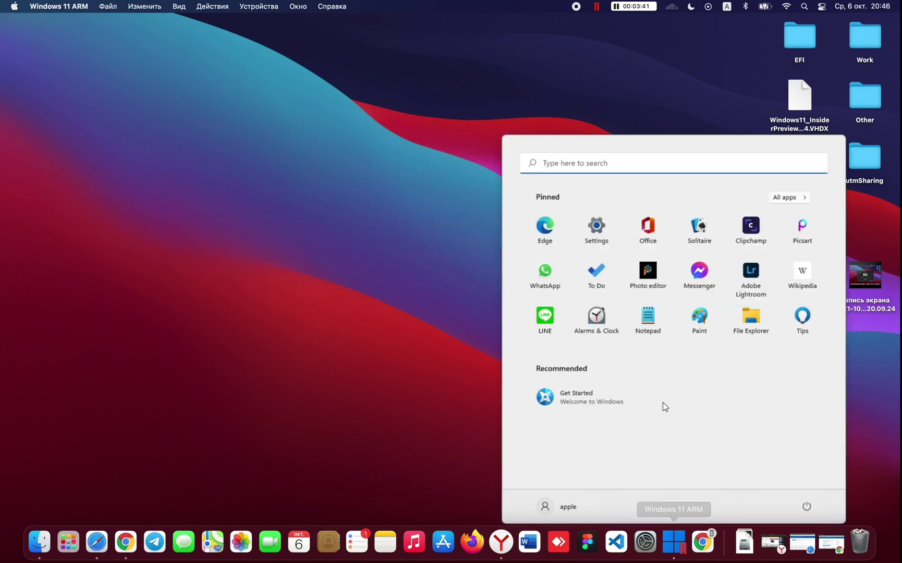
{"action": "left_click", "coordinate": [699, 318]}
{"action": "mouse_move", "coordinate": [302, 192]}
{"action": "left_mouse_down"}
{"action": "mouse_move", "coordinate": [336, 196]}
{"action": "mouse_move", "coordinate": [129, 253]}
{"action": "left_mouse_up"}
{"action": "left_click", "coordinate": [883, 29]}
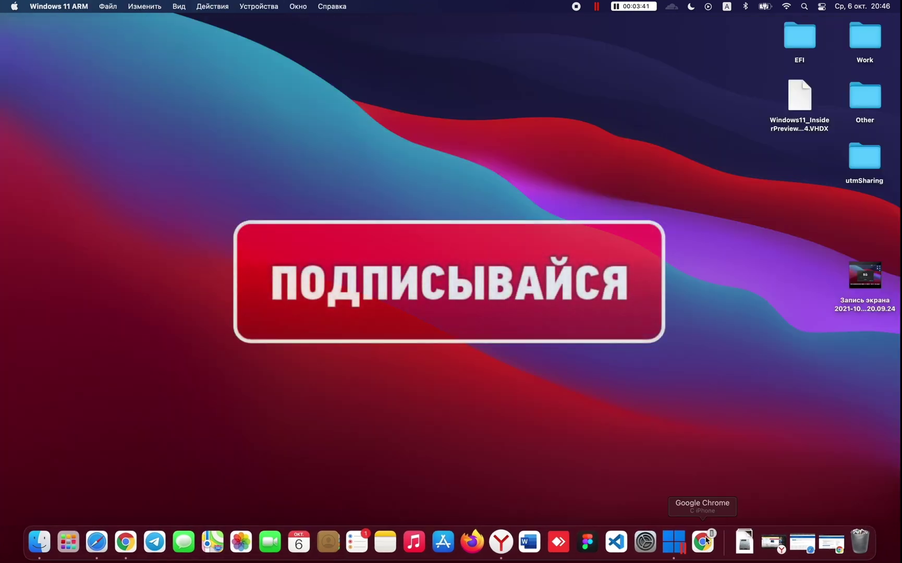
{"action": "left_click", "coordinate": [675, 539]}
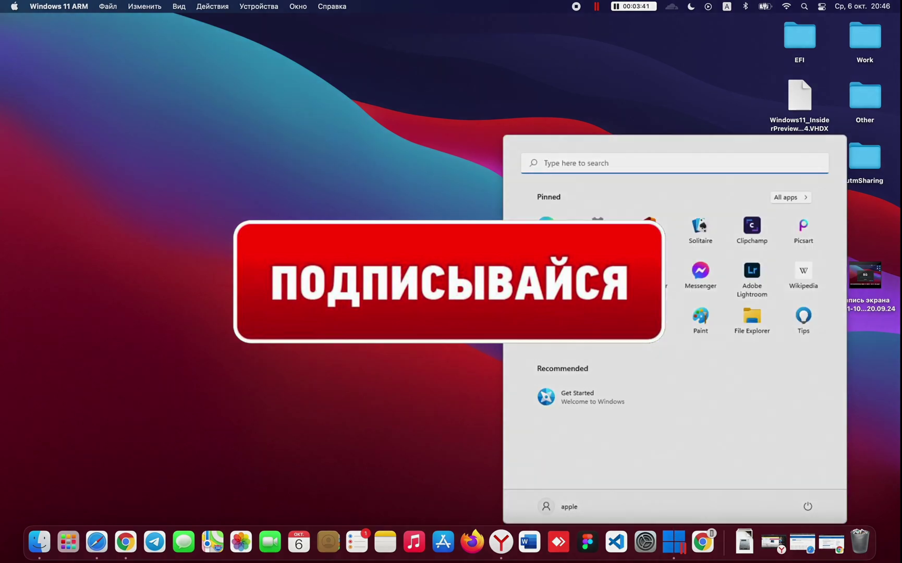